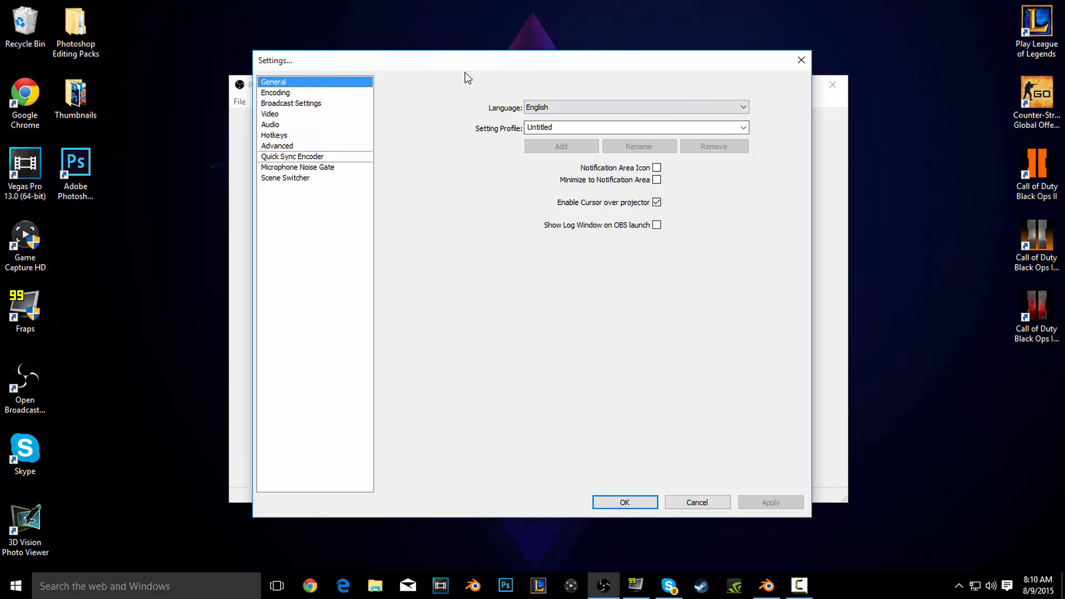
Open the Encoding settings and review the max bitrate and buffer size, leaving the custom buffer size enabled
left_click(293, 93)
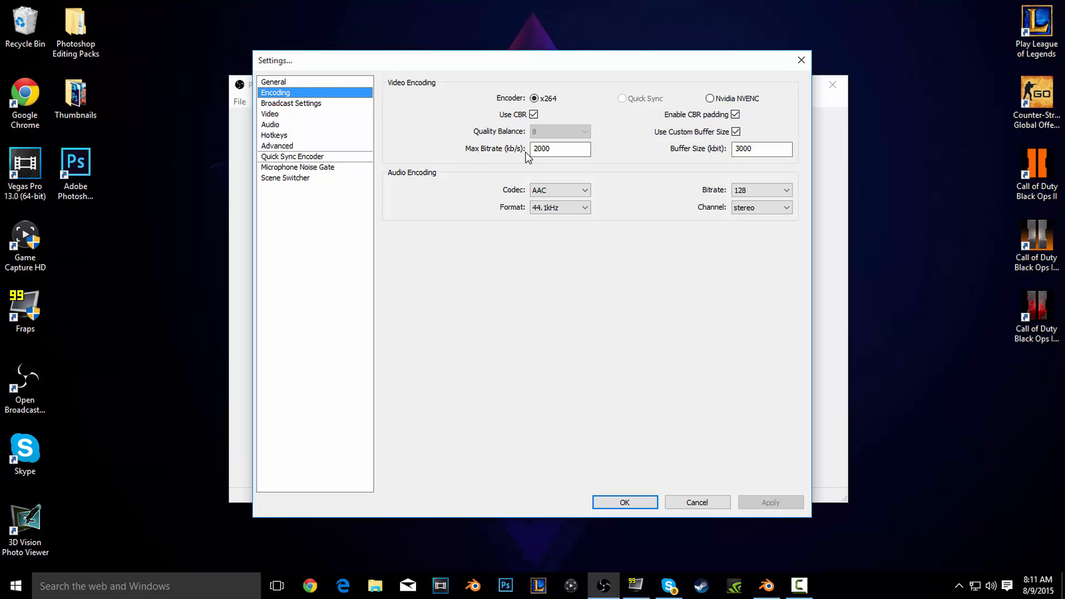
left_click_drag(543, 149, 470, 132)
left_click_drag(561, 148, 475, 144)
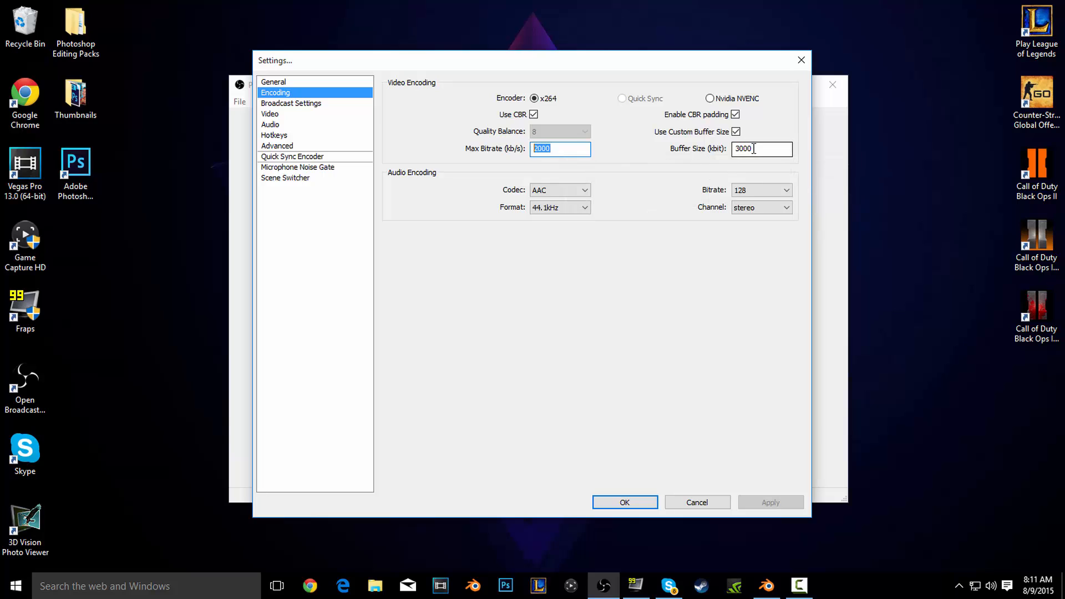
left_click(736, 132)
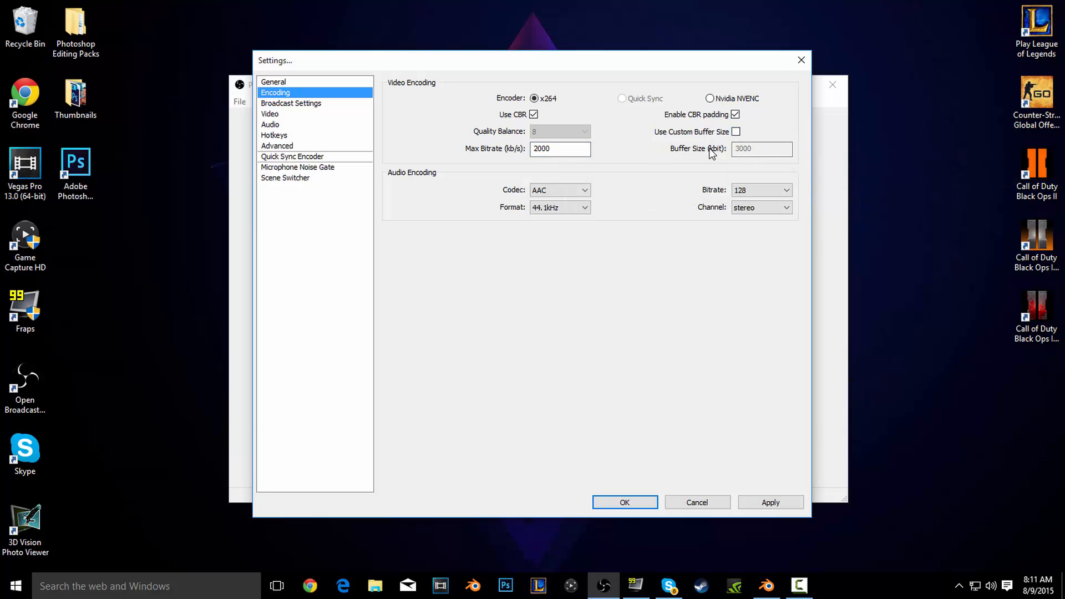
left_click(735, 131)
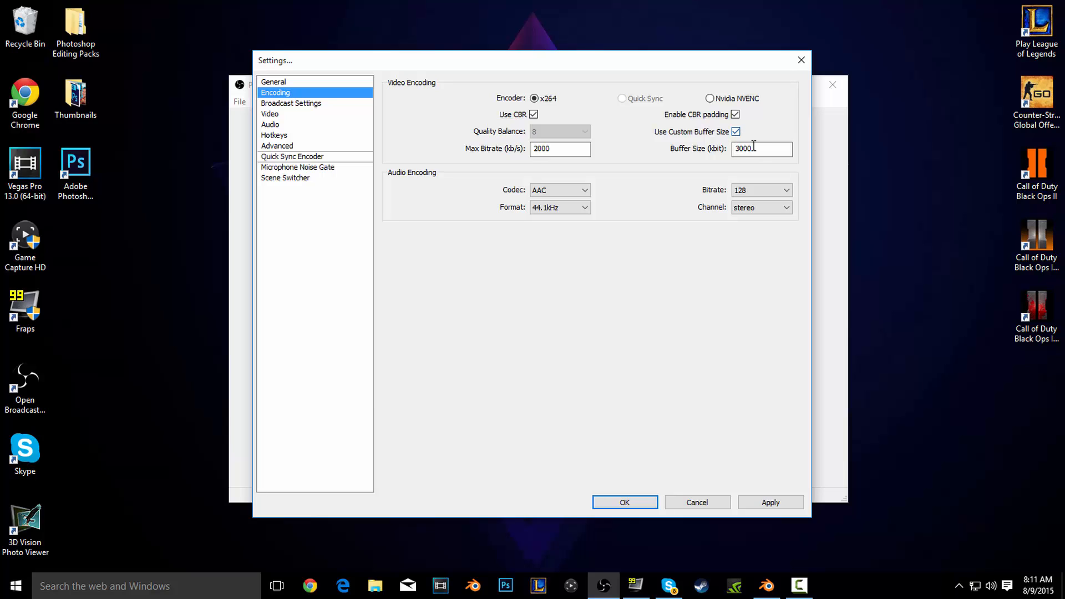
left_click_drag(751, 151, 715, 153)
double_click(580, 148)
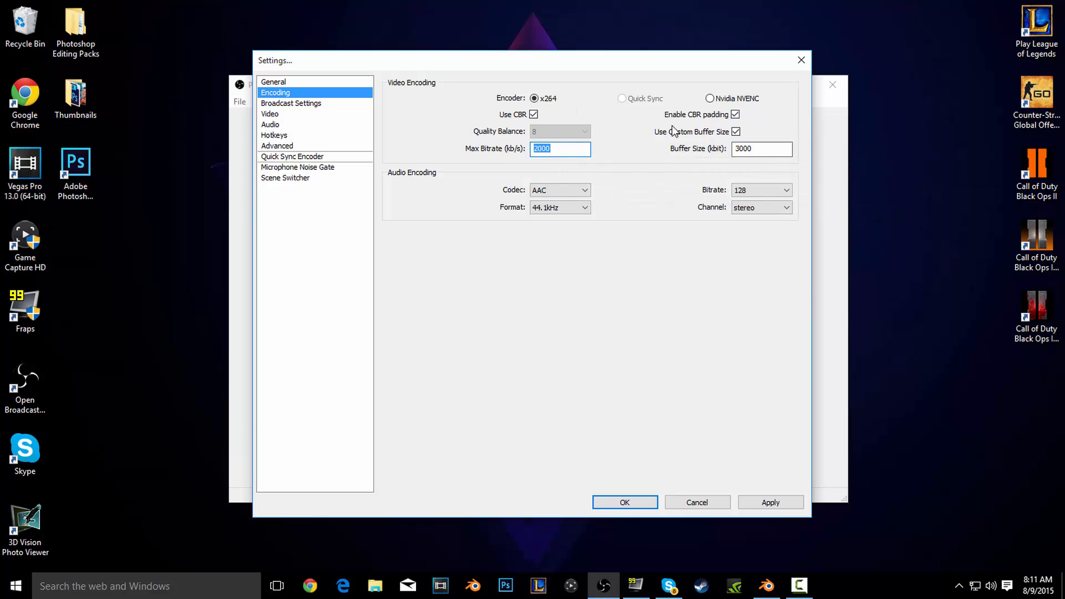
Keep AAC as the audio codec and choose 44.1kHz as the audio format
left_click(558, 190)
left_click(486, 180)
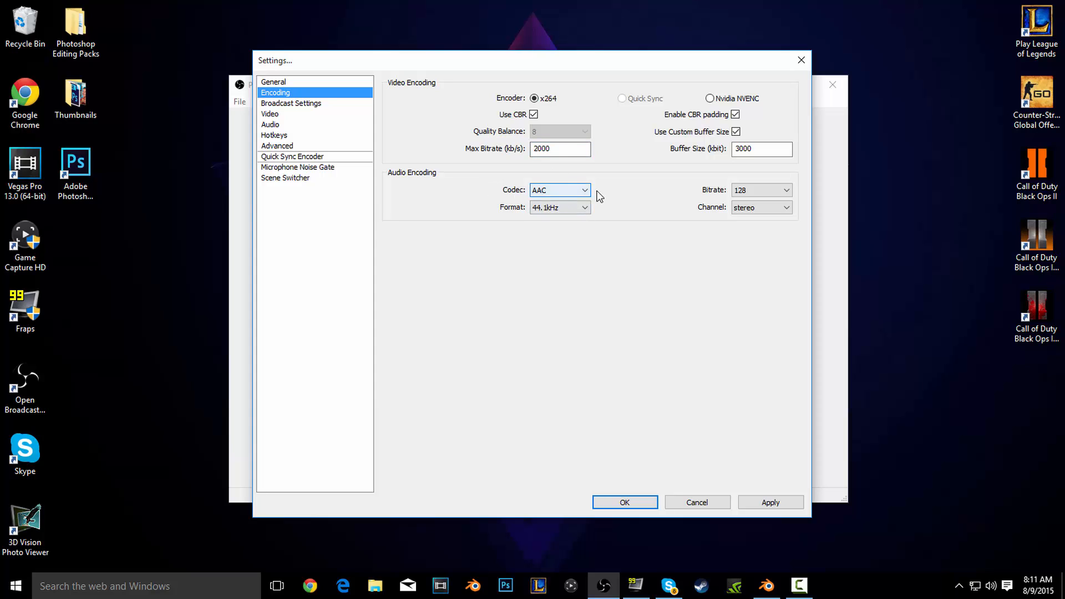
left_click(560, 211)
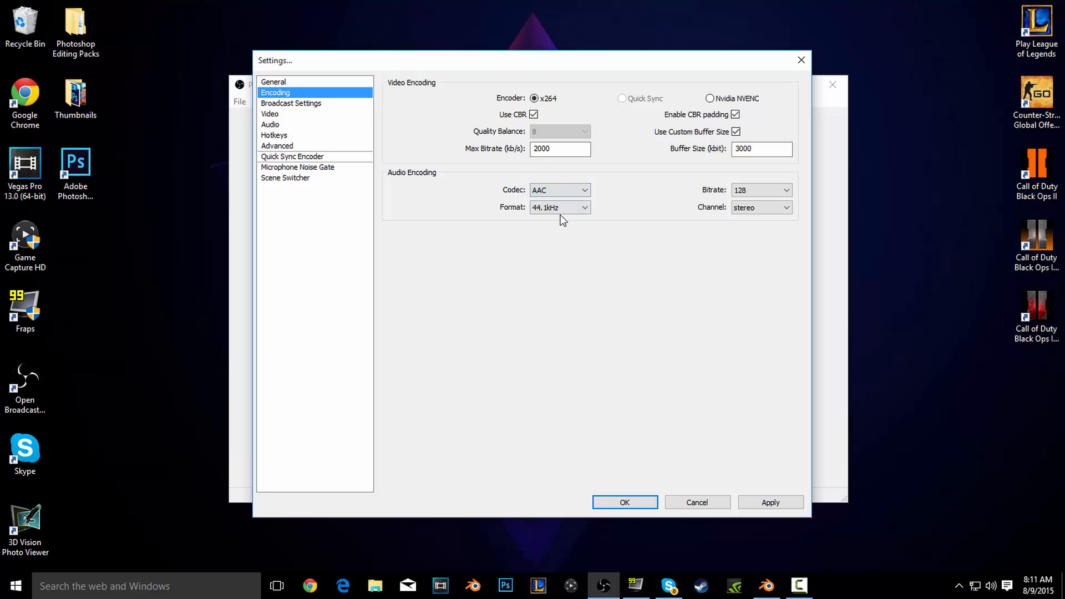
left_click(558, 209)
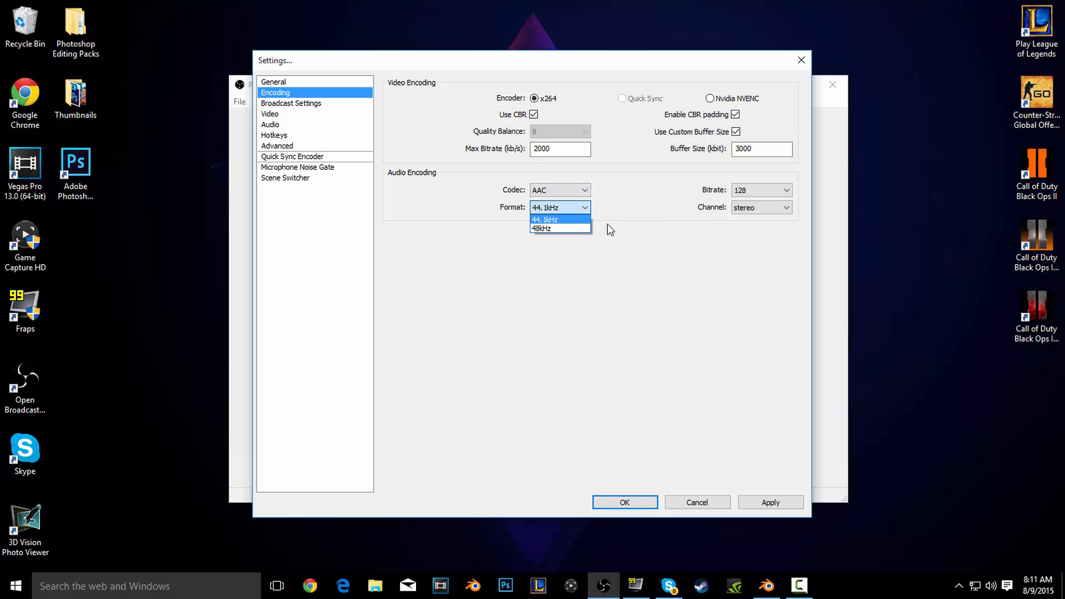
left_click(575, 220)
left_click(565, 220)
Try the highest audio bitrate of 320, then set the audio bitrate to 128
left_click(768, 190)
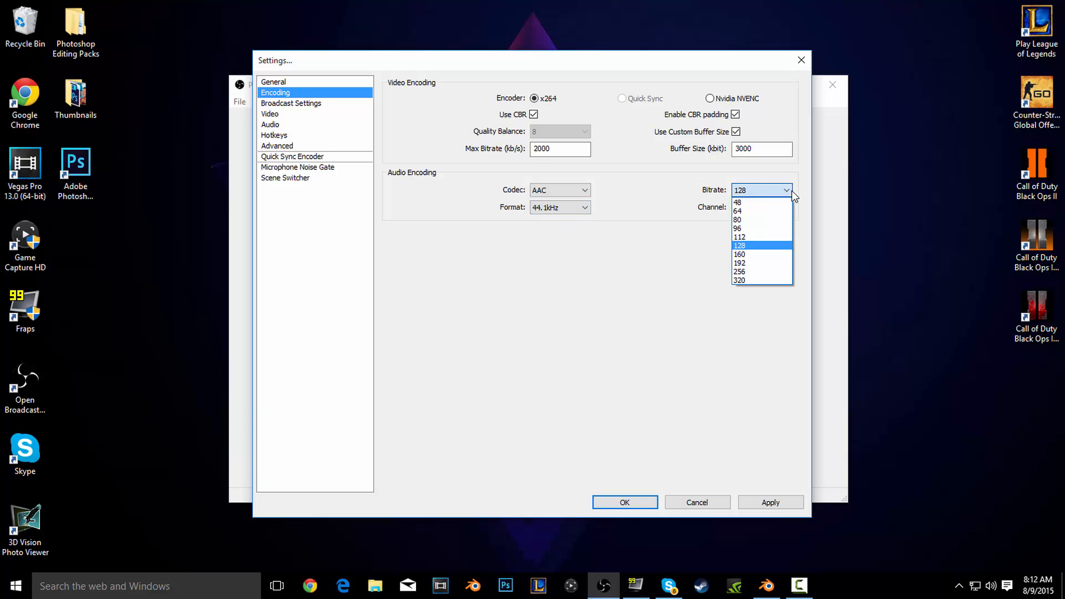
left_click(758, 246)
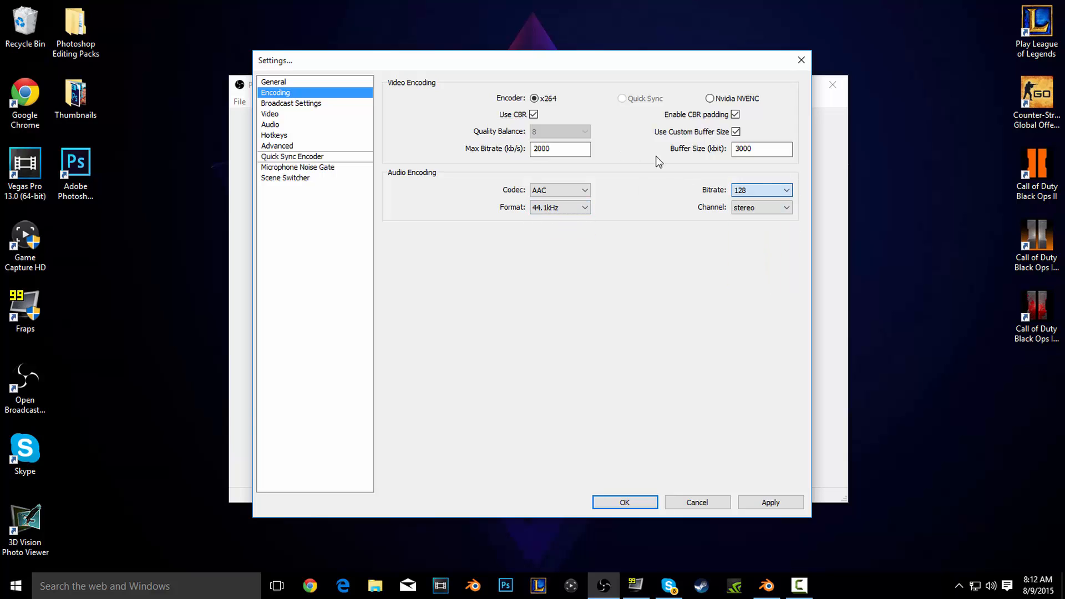
left_click(746, 192)
left_click(758, 247)
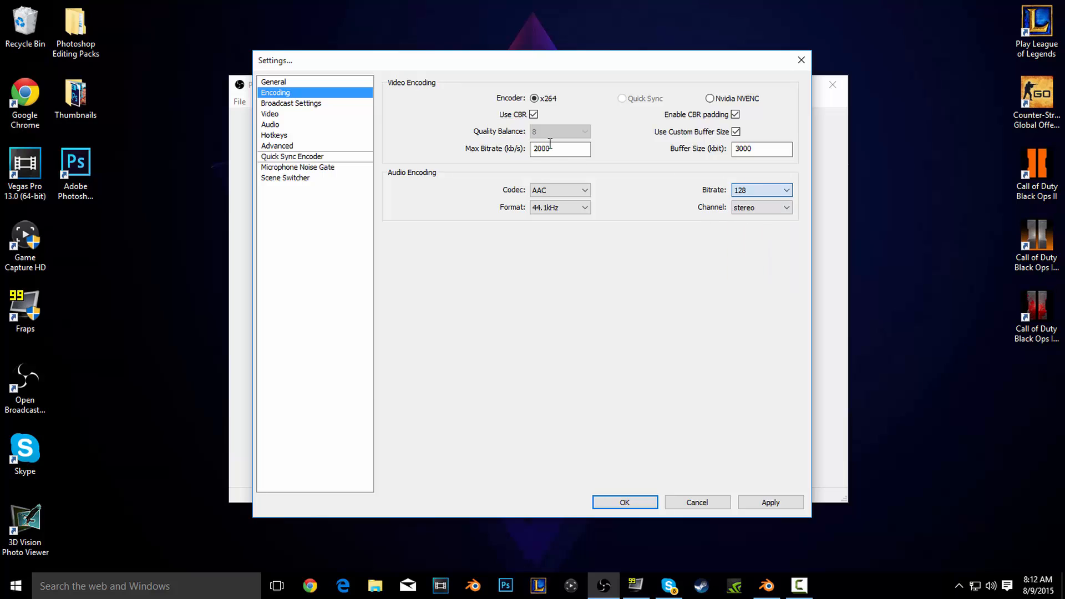
left_click(746, 192)
left_click(673, 162)
left_click(747, 194)
left_click(756, 288)
left_click(758, 190)
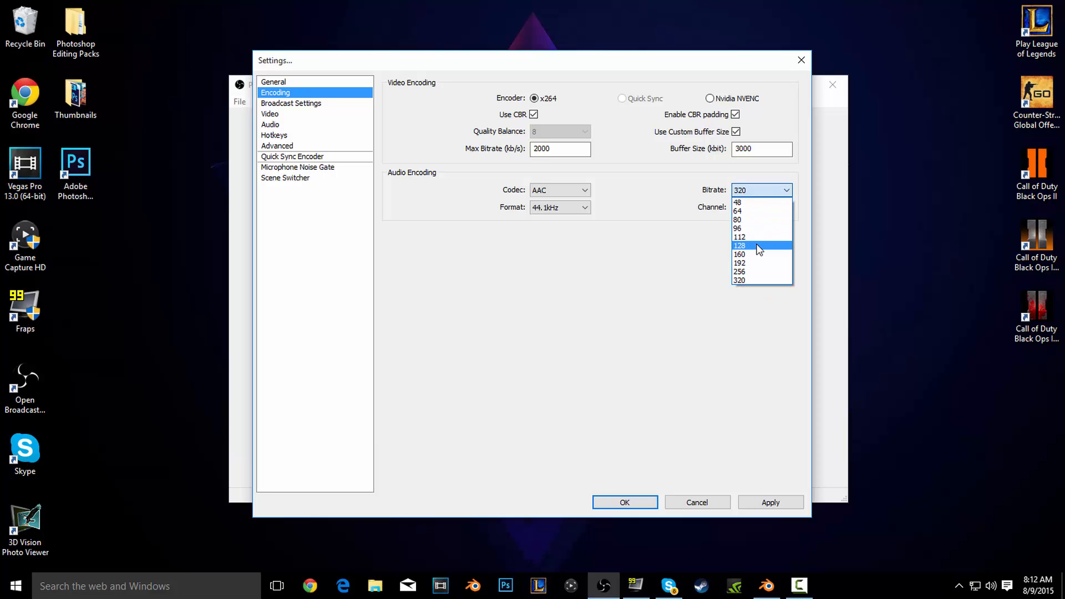
left_click(762, 246)
Leave the audio channel on stereo, and save the encoding changes while switching to the Broadcast Settings
left_click(754, 214)
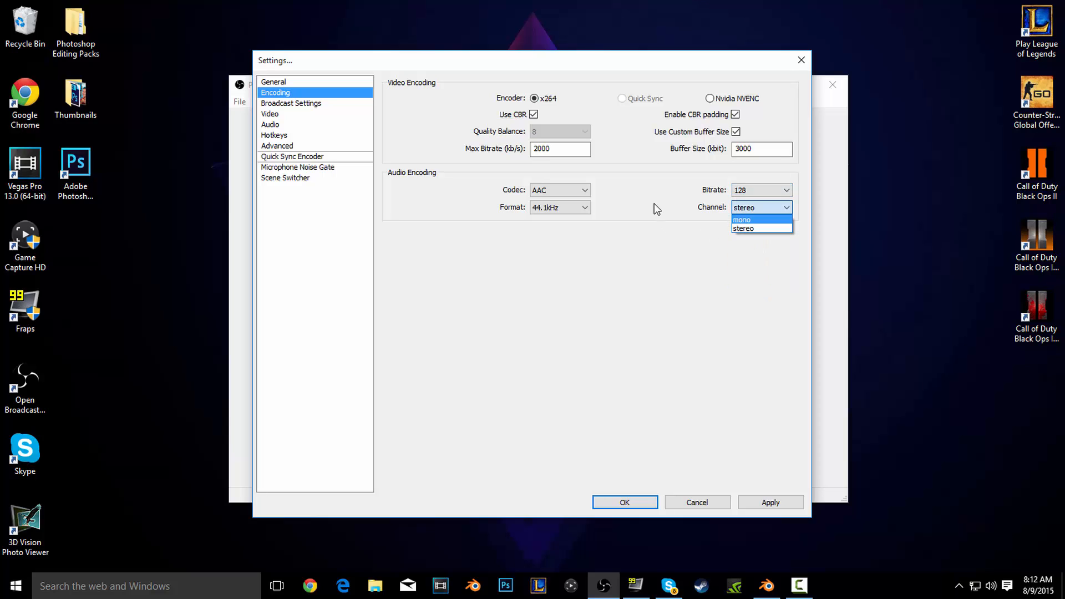
left_click(657, 208)
left_click(331, 104)
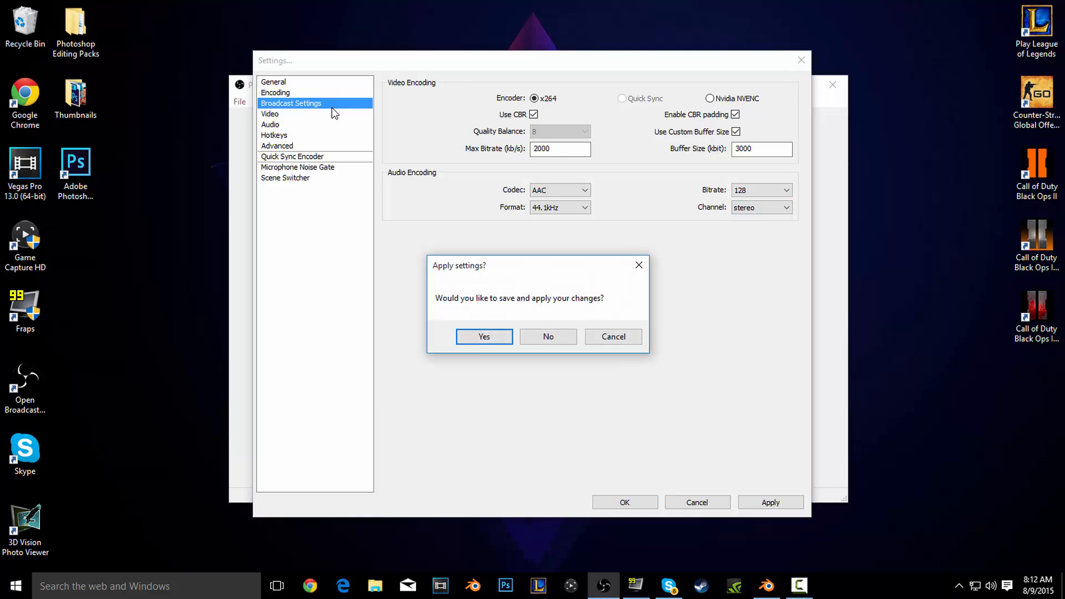
left_click(476, 338)
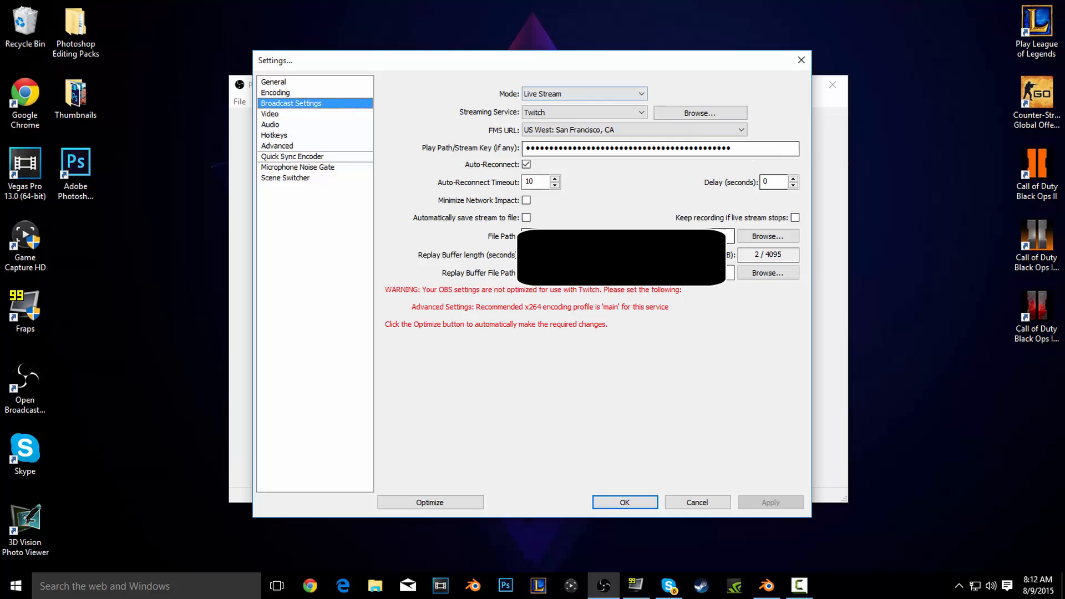
Enable Minimize Network Impact and keep the broadcast mode on Live Stream
left_click(608, 236)
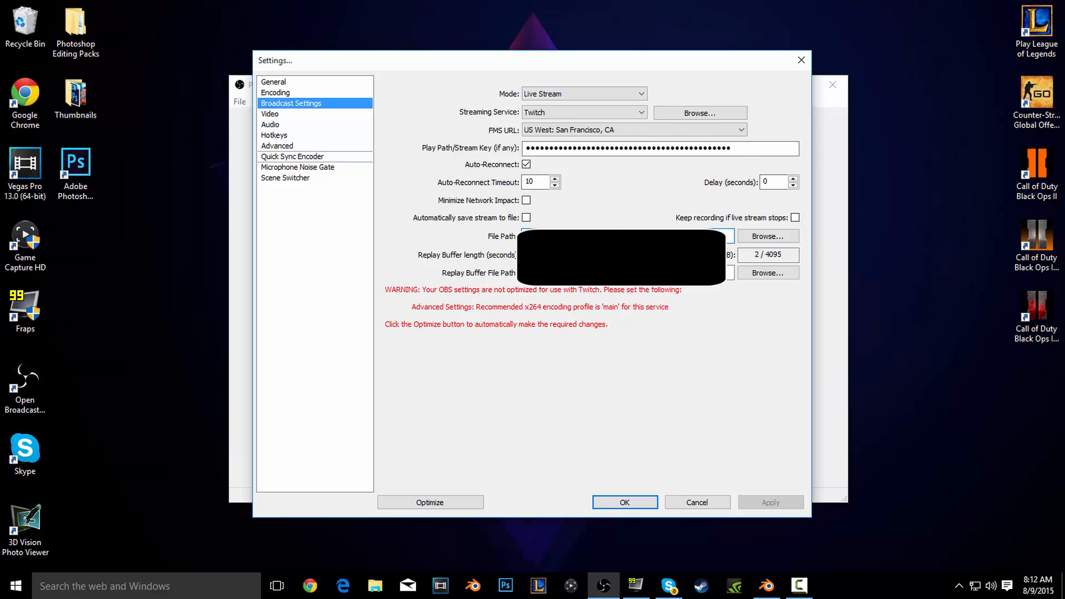
left_click(485, 200)
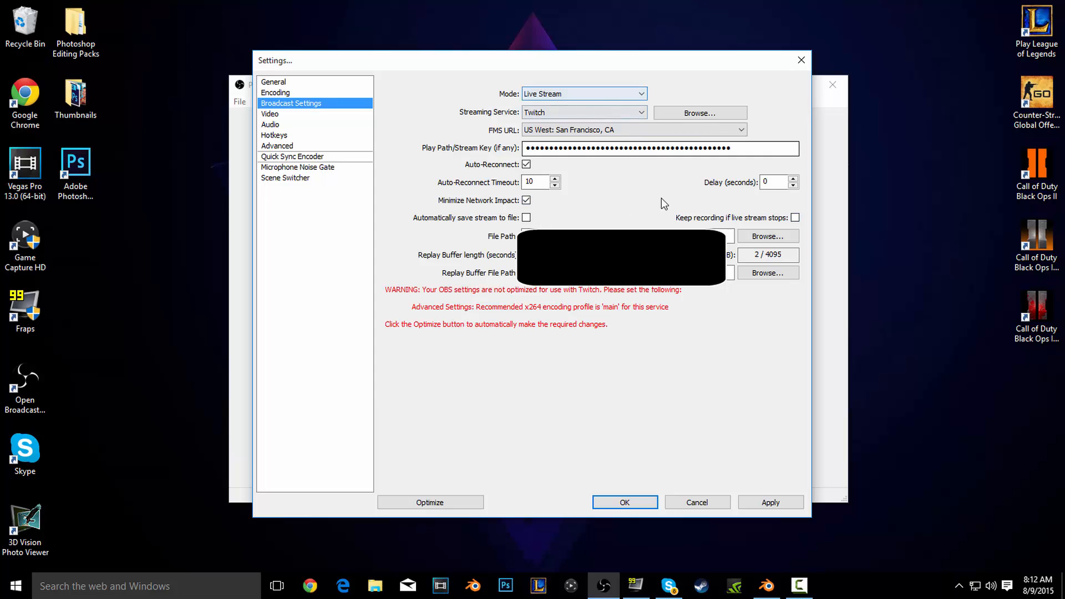
left_click(578, 92)
left_click(582, 102)
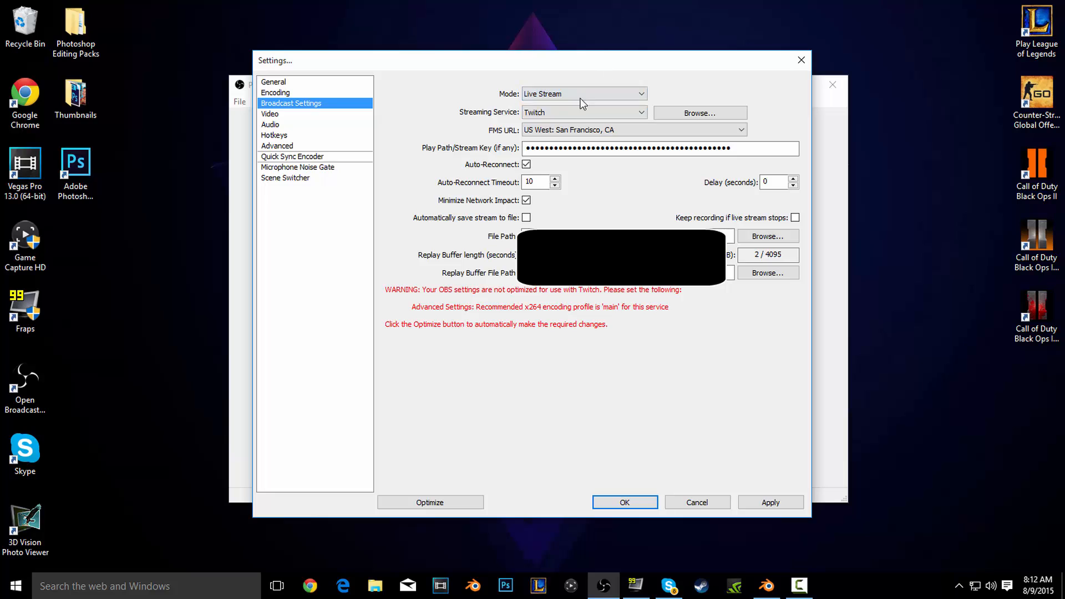
Choose Twitch as the streaming service and US West: San Francisco, CA as the FMS URL
left_click(583, 112)
left_click(597, 115)
left_click(593, 114)
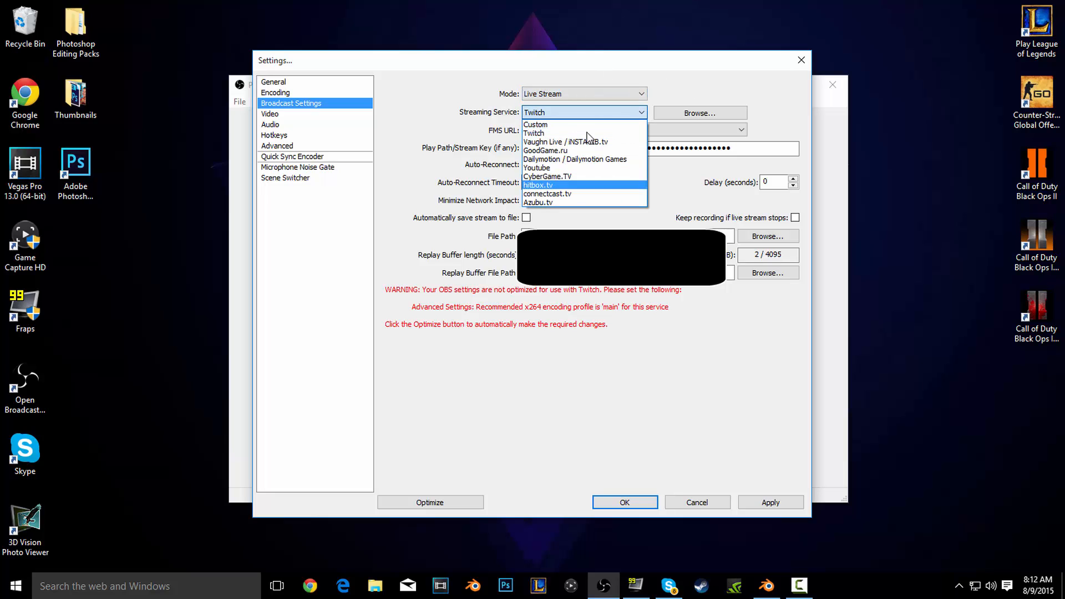
left_click(588, 133)
left_click(597, 128)
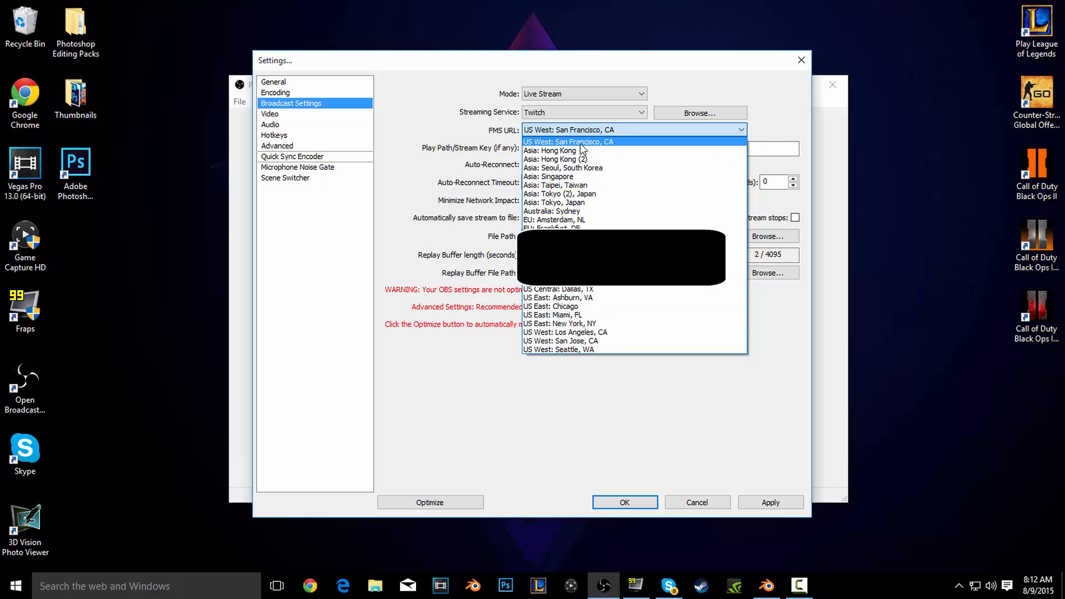
left_click(645, 140)
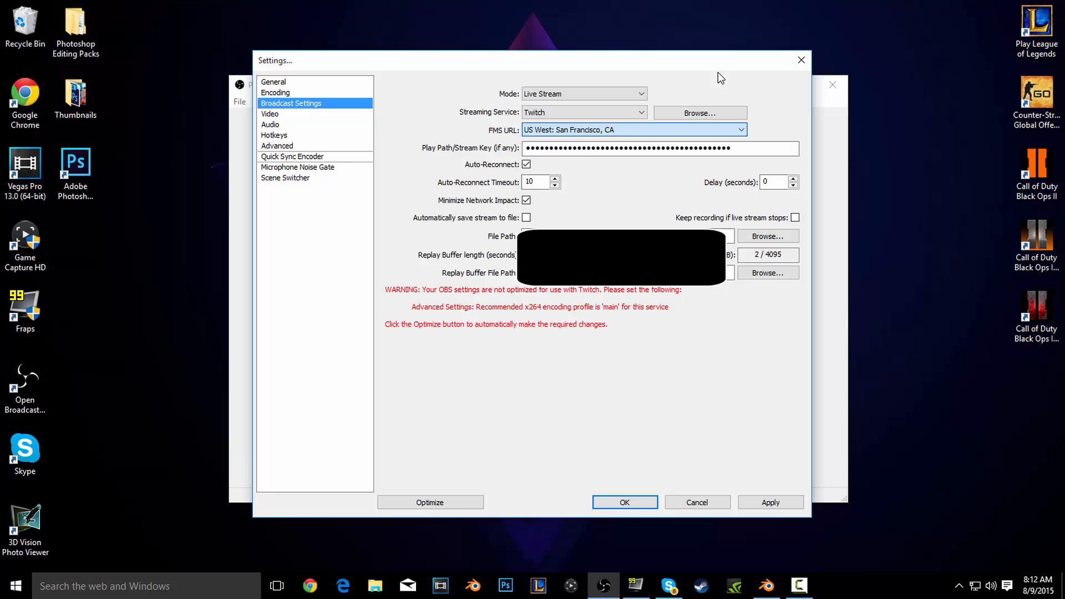
left_click(594, 130)
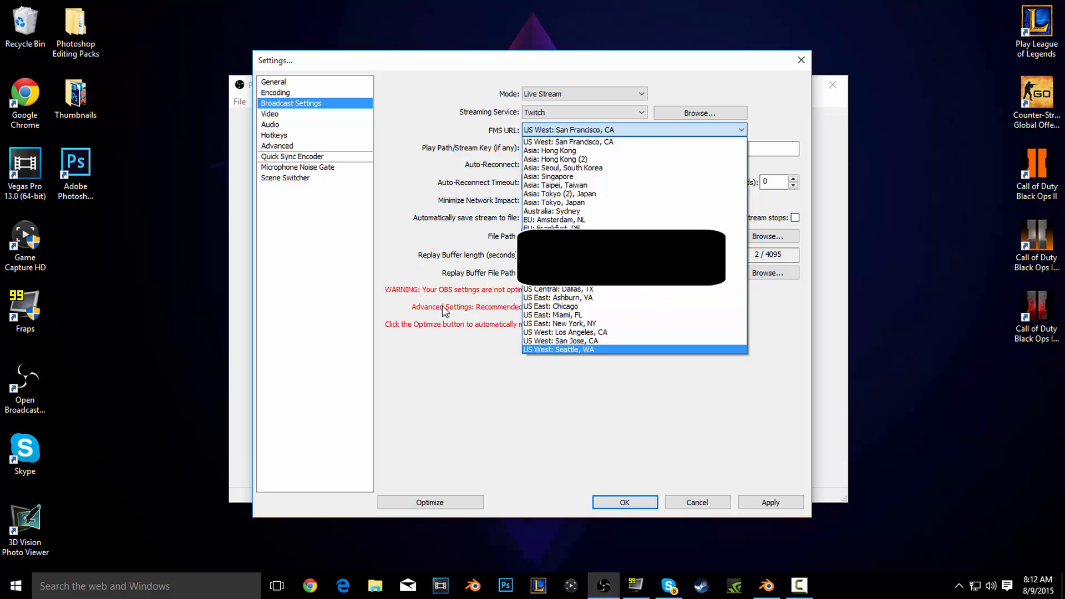
left_click(391, 132)
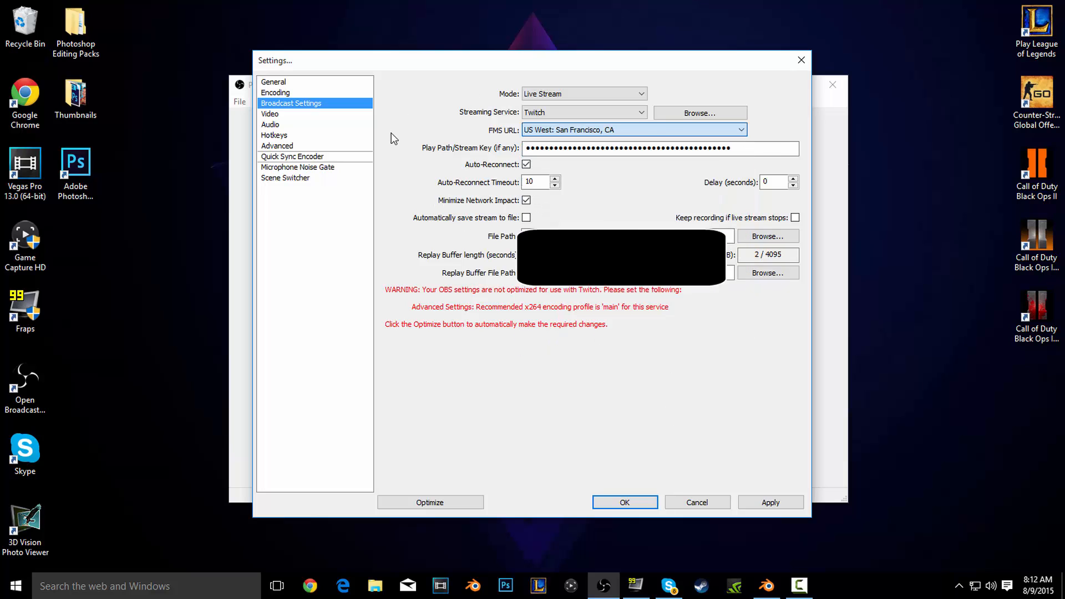
Select the entire contents of the Play Path/Stream Key field
left_click_drag(770, 148, 522, 152)
left_click(764, 152)
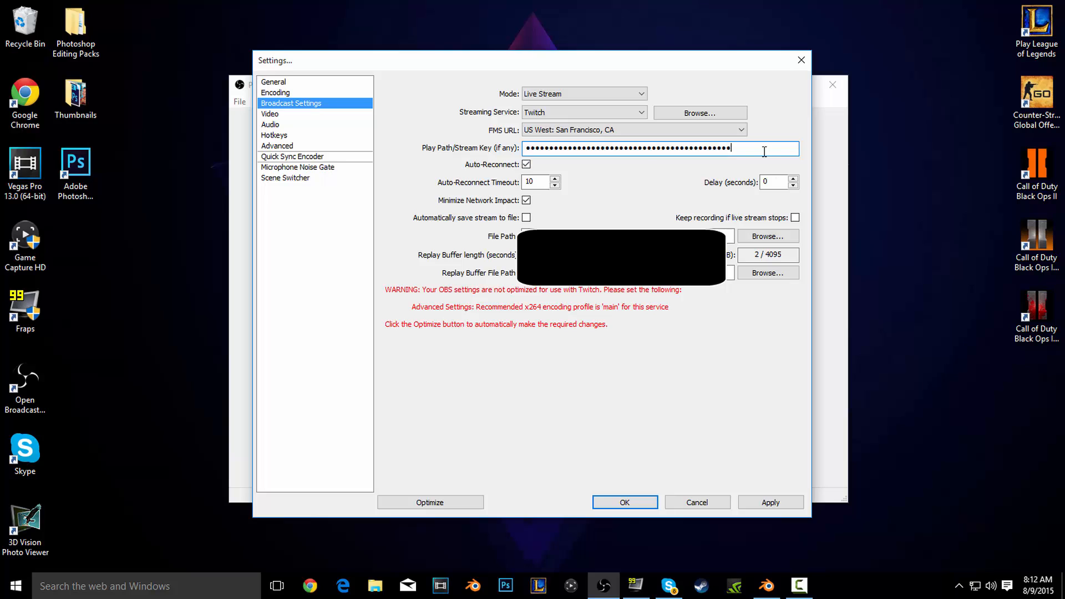
left_click_drag(764, 151, 493, 147)
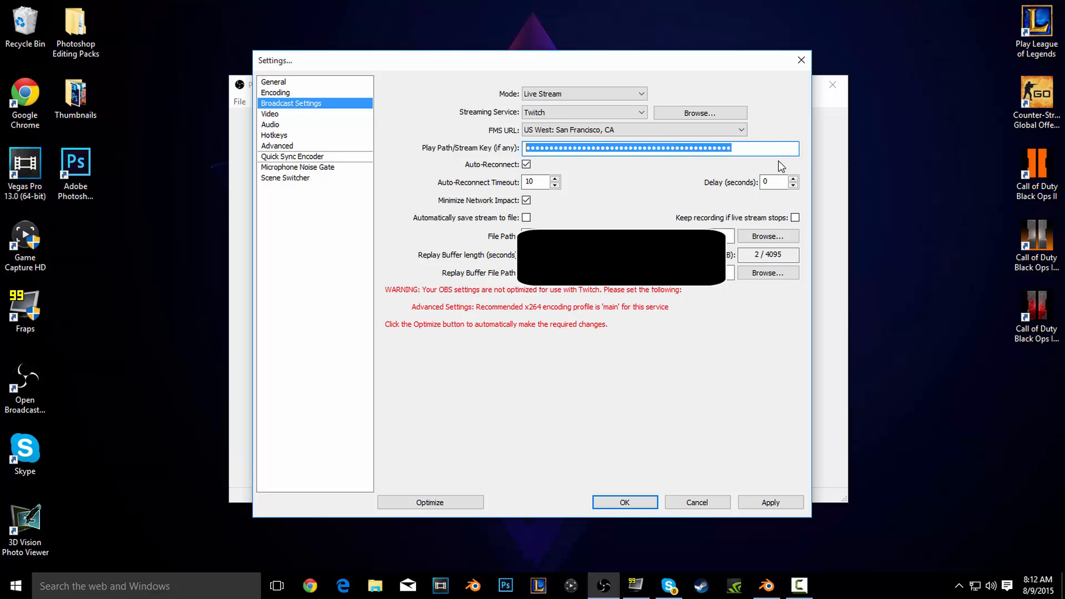
left_click_drag(755, 149, 446, 148)
Leave Auto-Reconnect on, enable Keep recording if live stream stops, and save the changes while switching to the Video settings
left_click(525, 165)
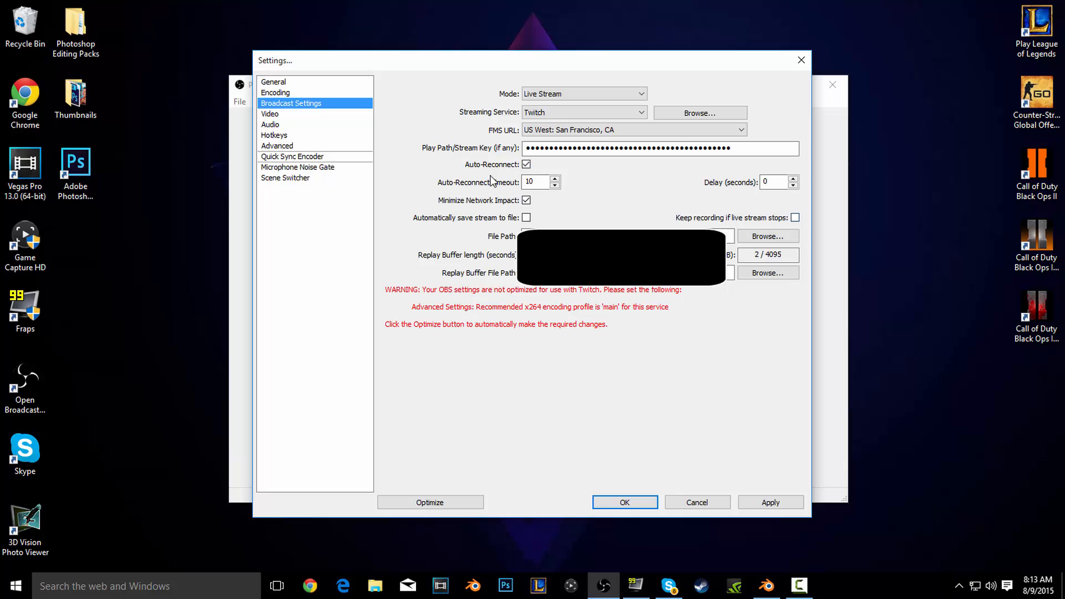
left_click(526, 165)
left_click(738, 222)
left_click(331, 115)
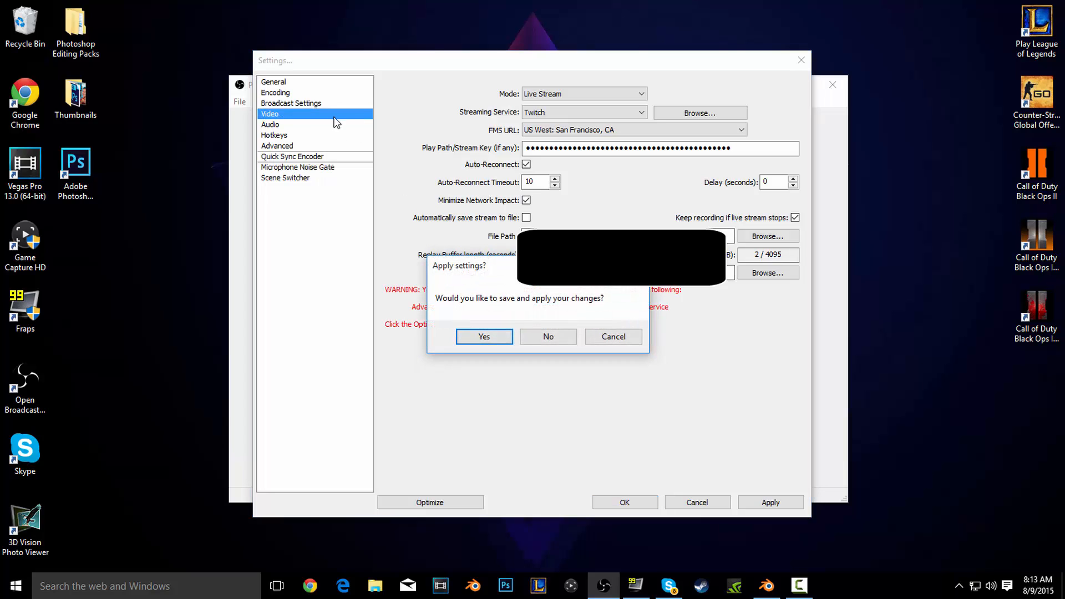
left_click(505, 334)
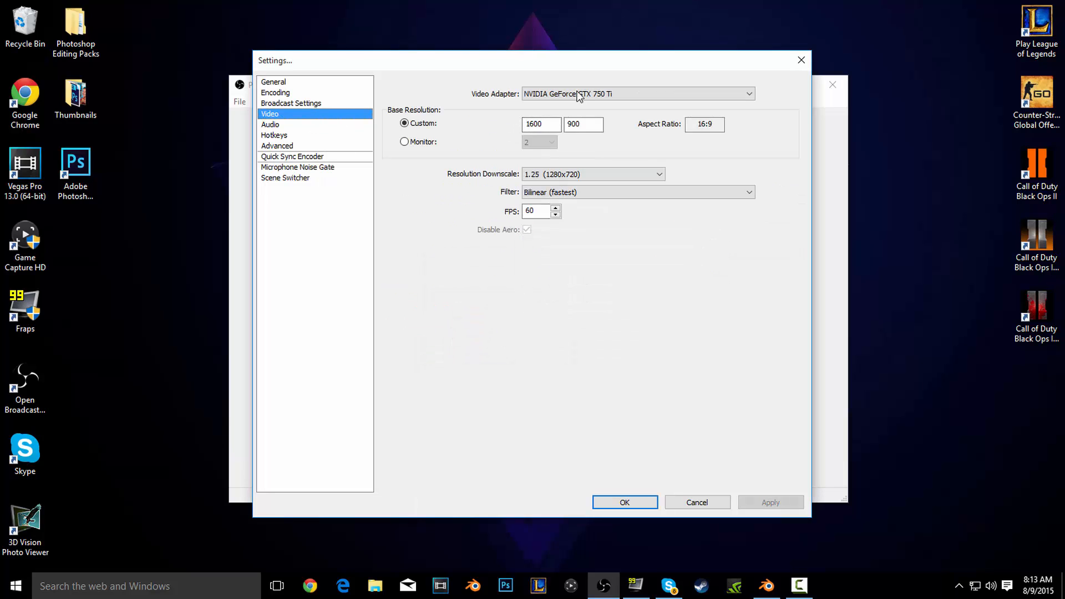
Choose NVIDIA GeForce GTX 750 Ti as the video adapter
left_click(603, 94)
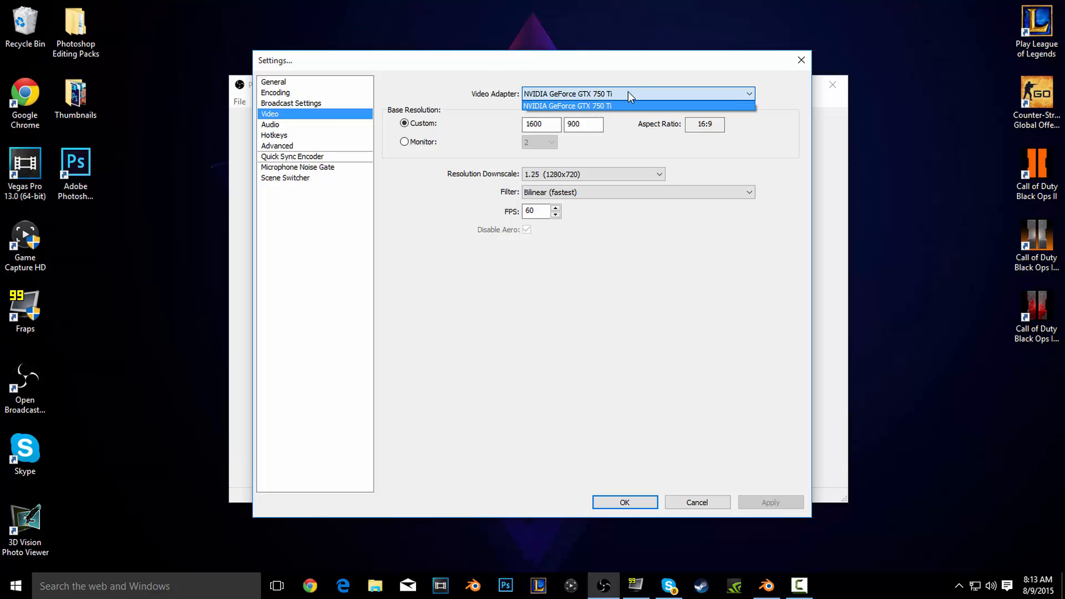
left_click(628, 92)
left_click(632, 93)
left_click(628, 105)
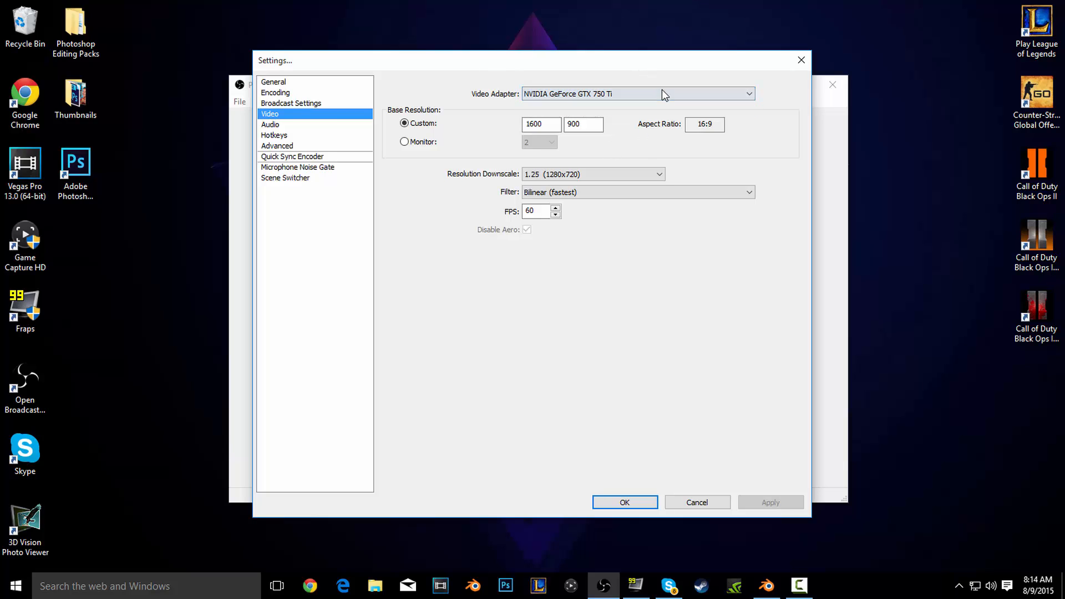
left_click(661, 92)
left_click(634, 93)
Set the custom base resolution to 1680 x 1050 by adopting the resolution of monitor 2
left_click(566, 123)
key("shift+Tab")
key("Tab")
key("shift+Tab")
key("Tab")
key("shift+Tab")
key("Tab")
left_click(404, 142)
left_click(417, 123)
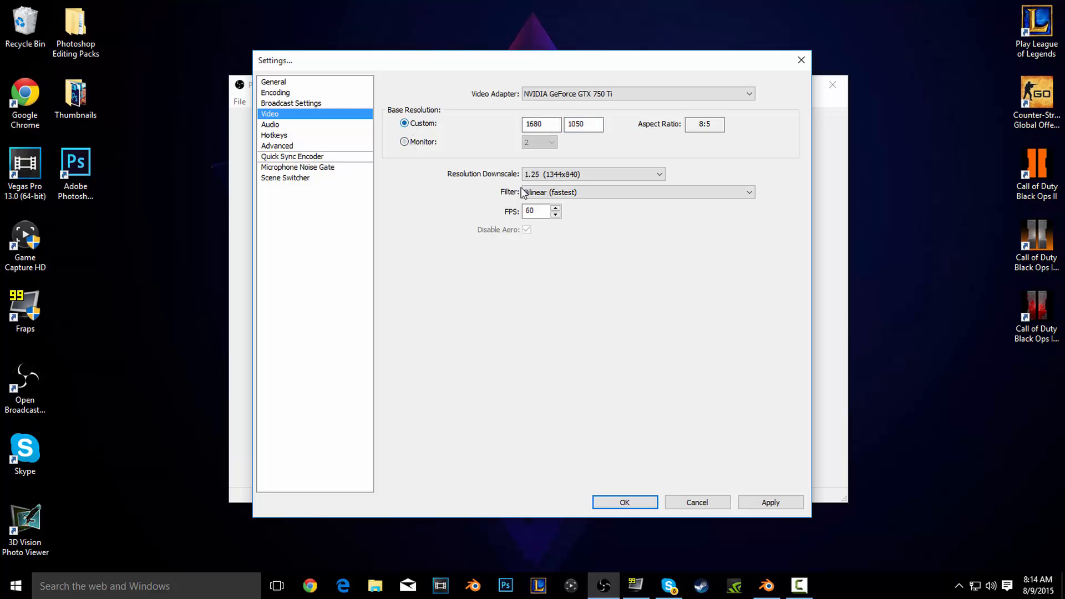
Compare the resolution downscale options, including None, and choose 1.25 (1344x840)
left_click(591, 174)
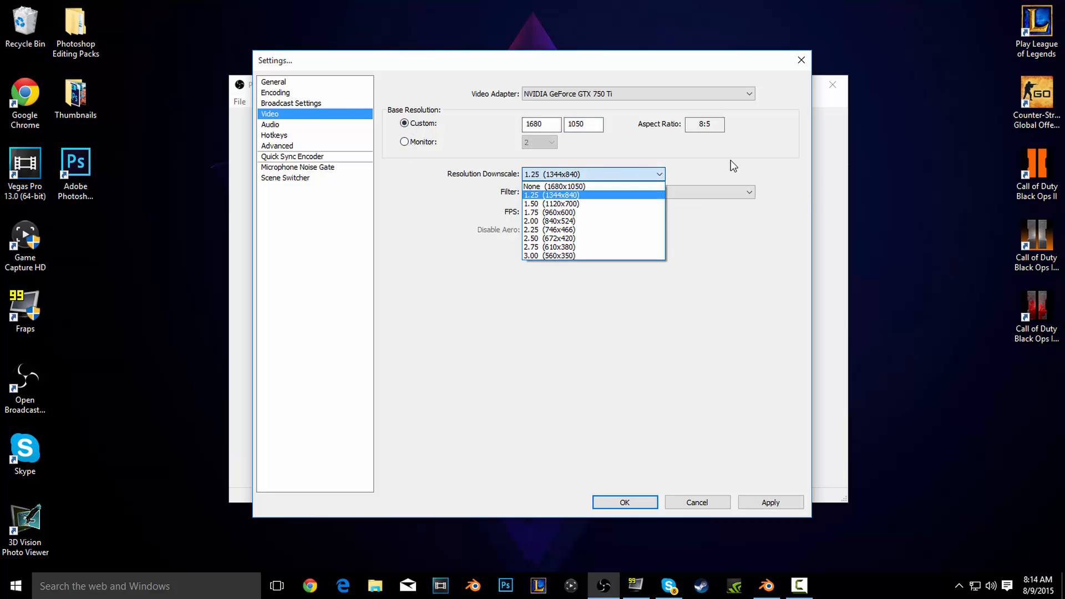
left_click(618, 152)
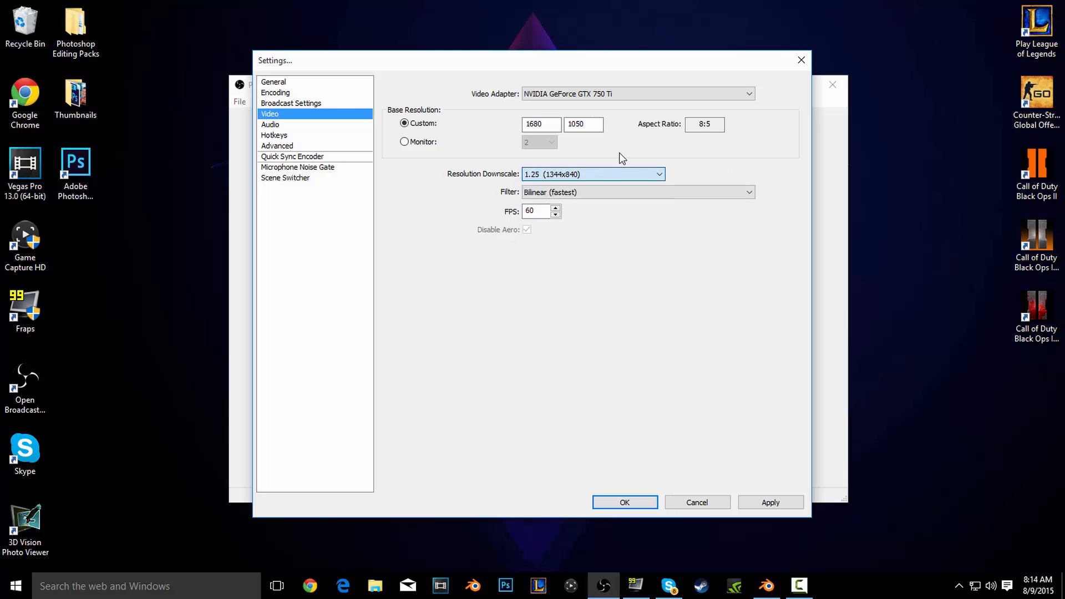
left_click(594, 175)
left_click(584, 185)
left_click(588, 175)
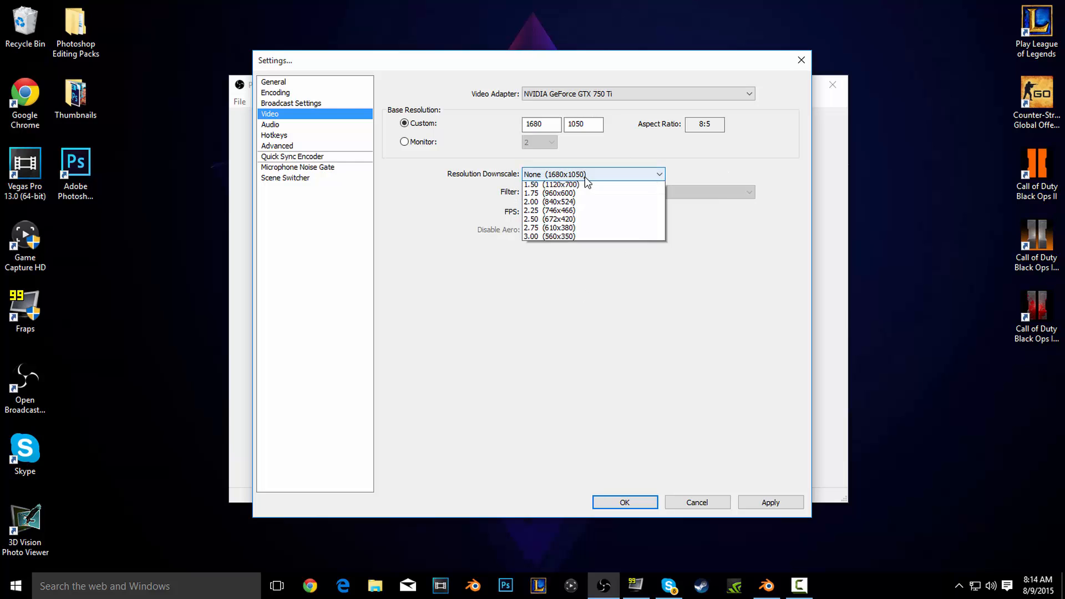
left_click(585, 199)
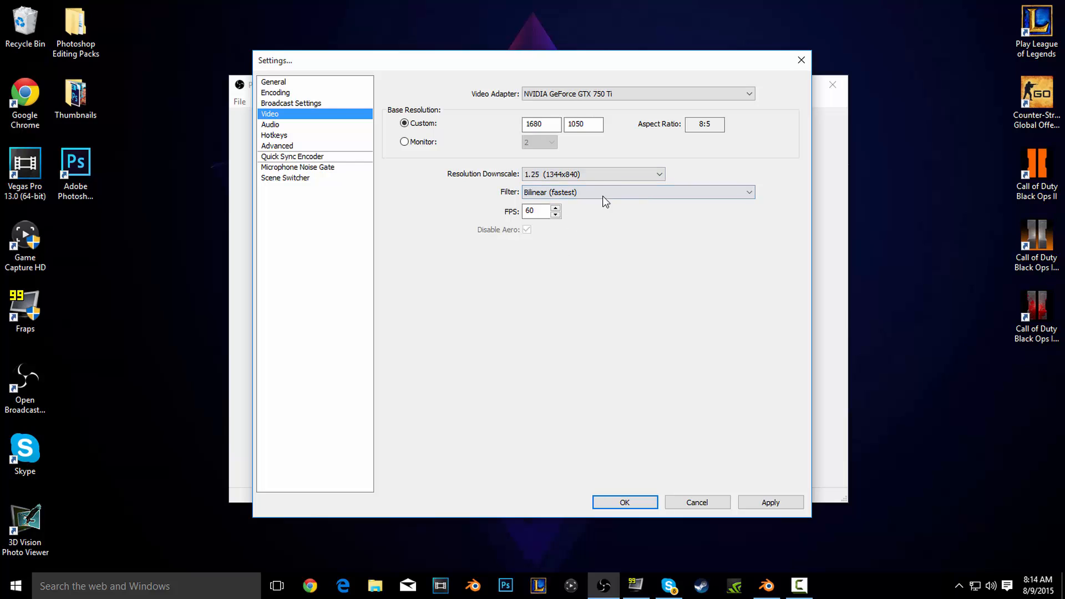
Set the custom base resolution to 1600 x 900
left_click(604, 172)
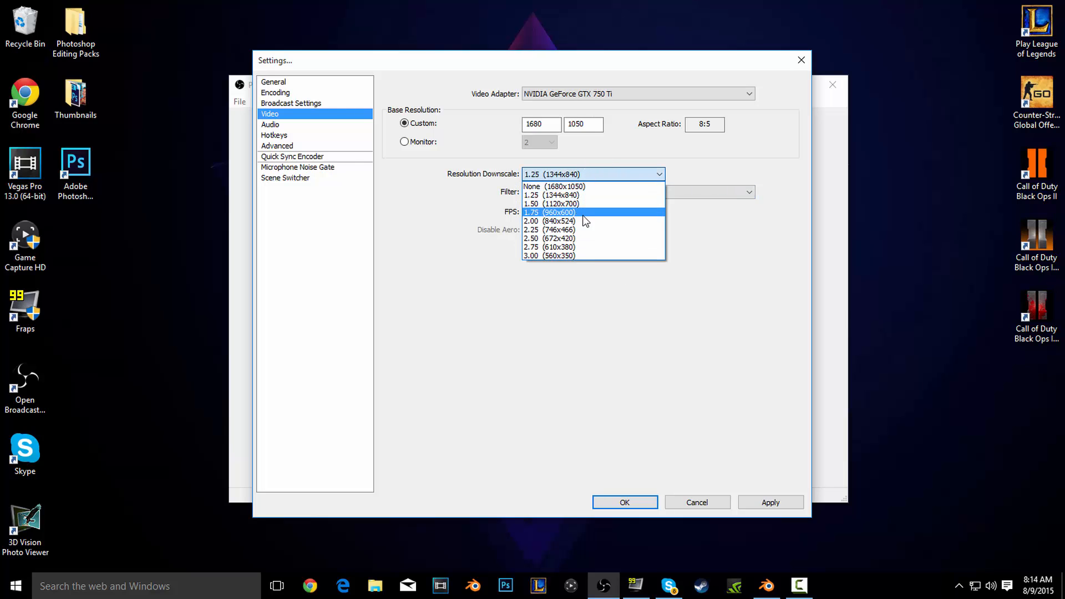
left_click(590, 153)
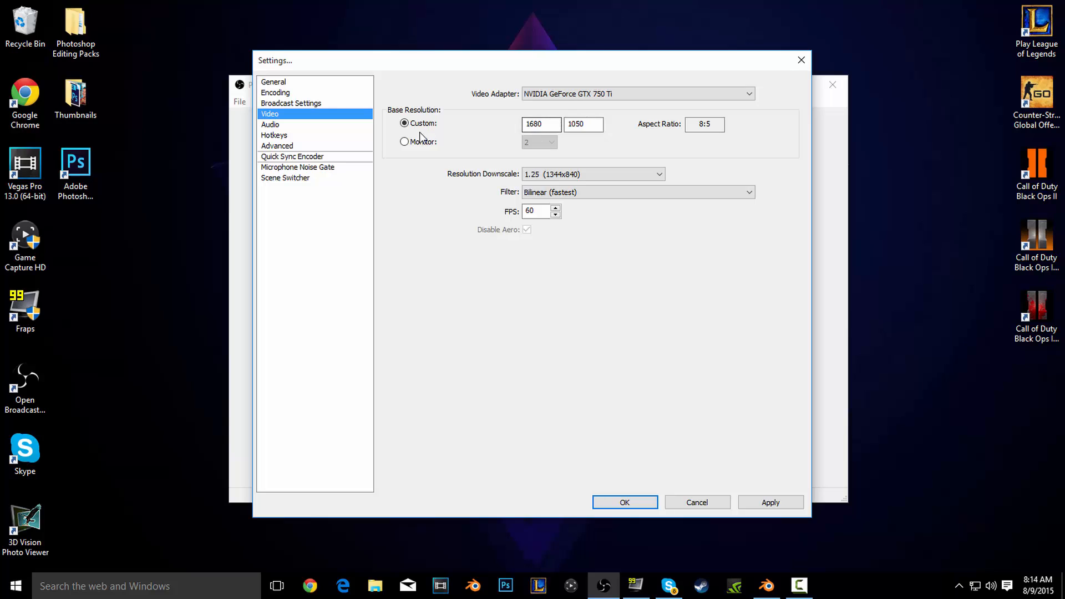
left_click_drag(554, 123, 500, 135)
type("0")
key("BackSpace")
type("1600")
key("Tab")
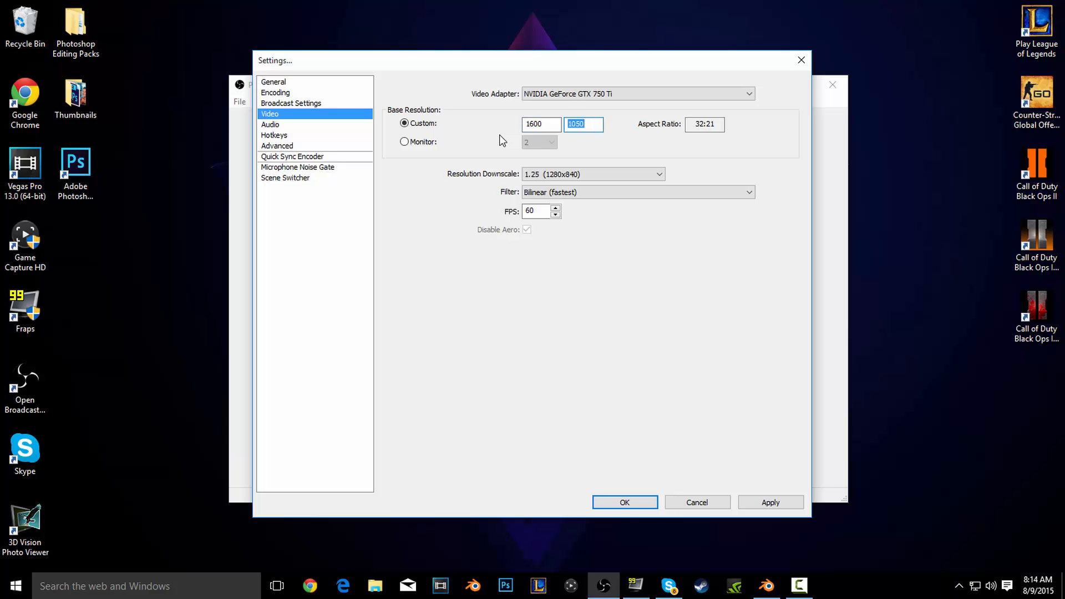
type("900")
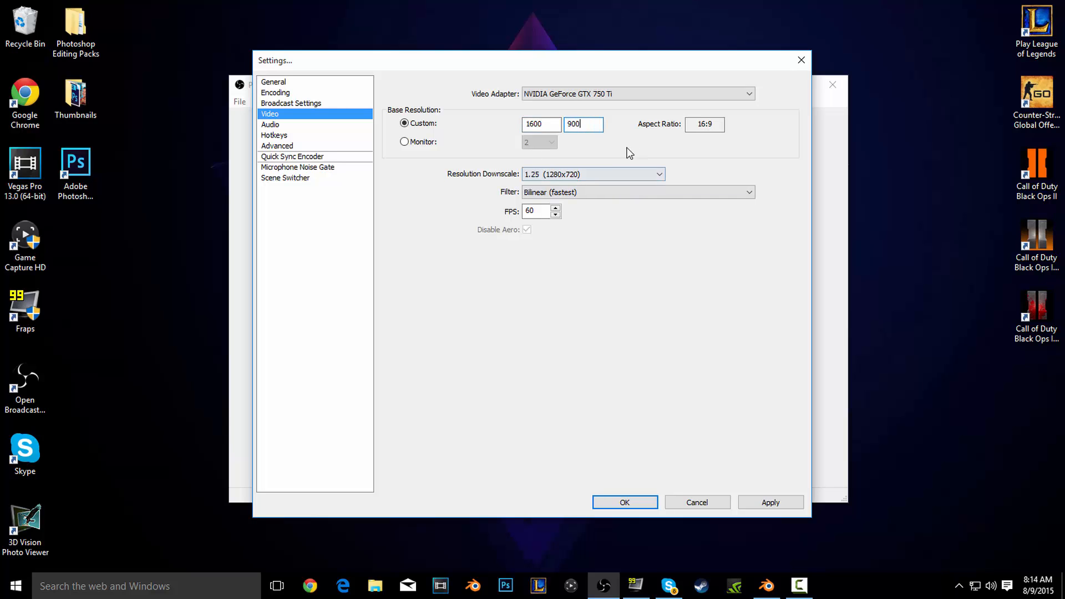
Choose the 1.25 (1280x720) resolution downscale and apply the video settings
left_click(588, 178)
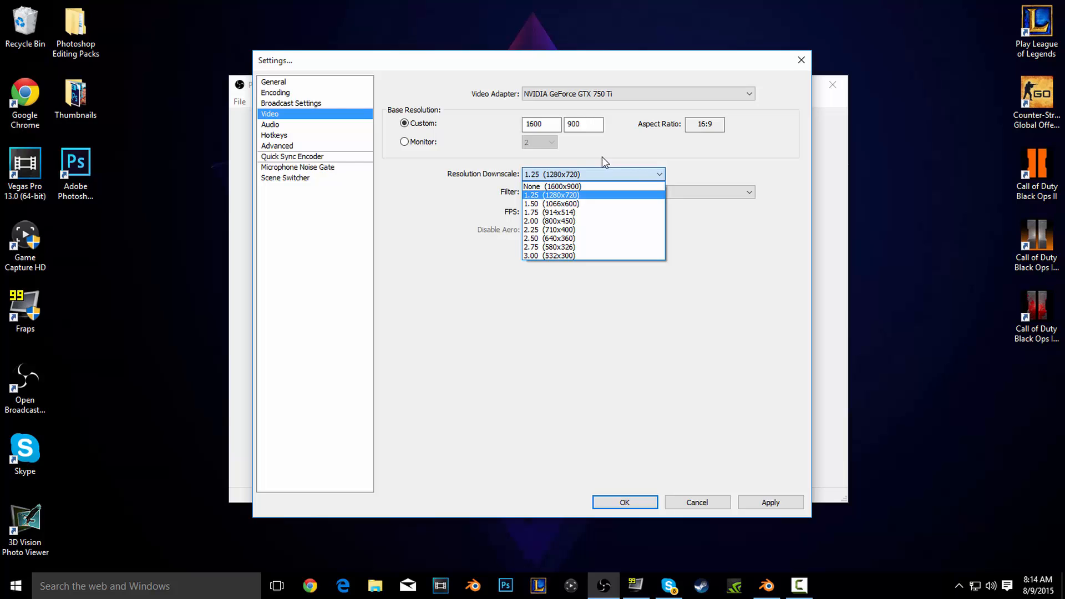
left_click(596, 154)
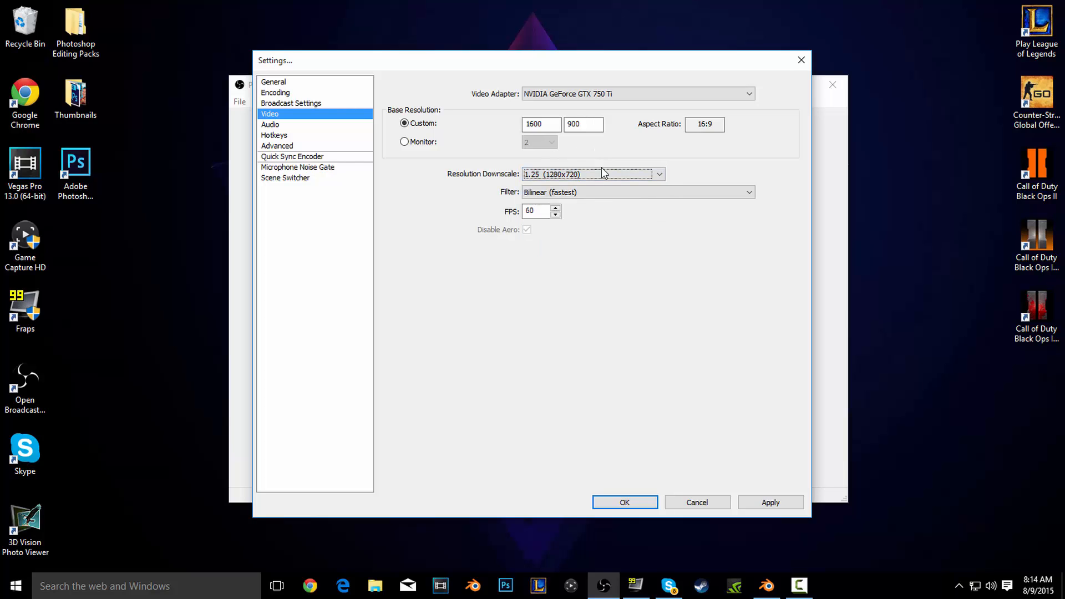
left_click(602, 174)
left_click(602, 174)
left_click(611, 174)
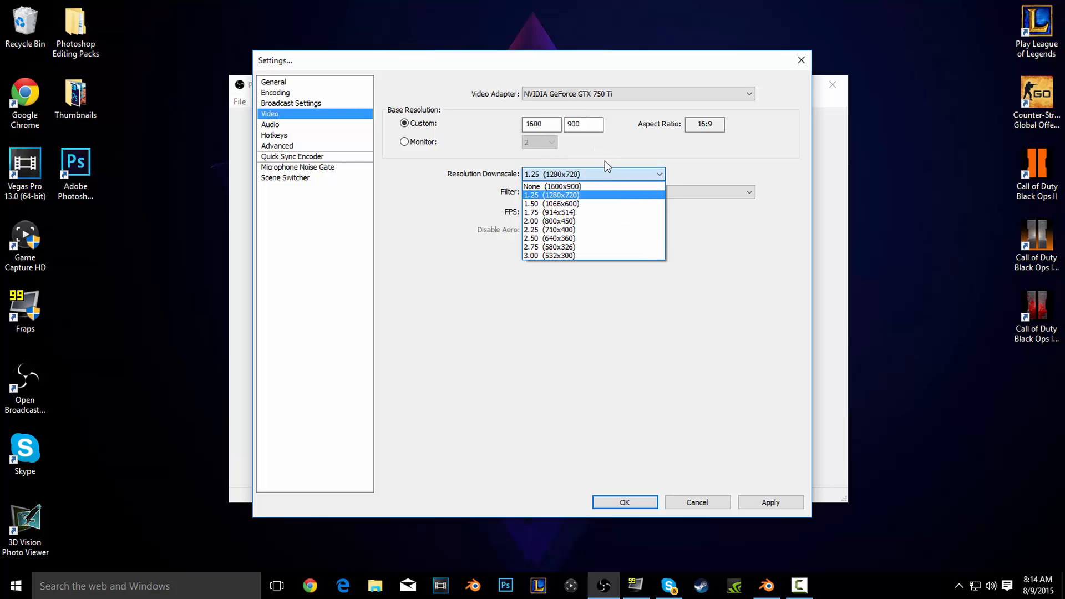
left_click(548, 133)
left_click_drag(548, 128, 529, 125)
left_click(556, 127)
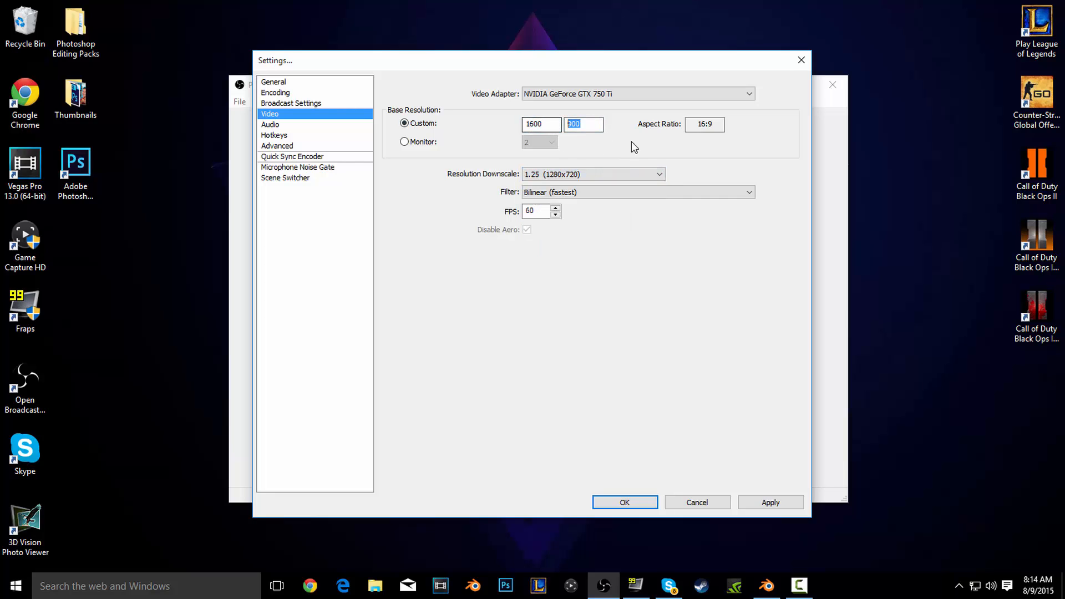
left_click(593, 175)
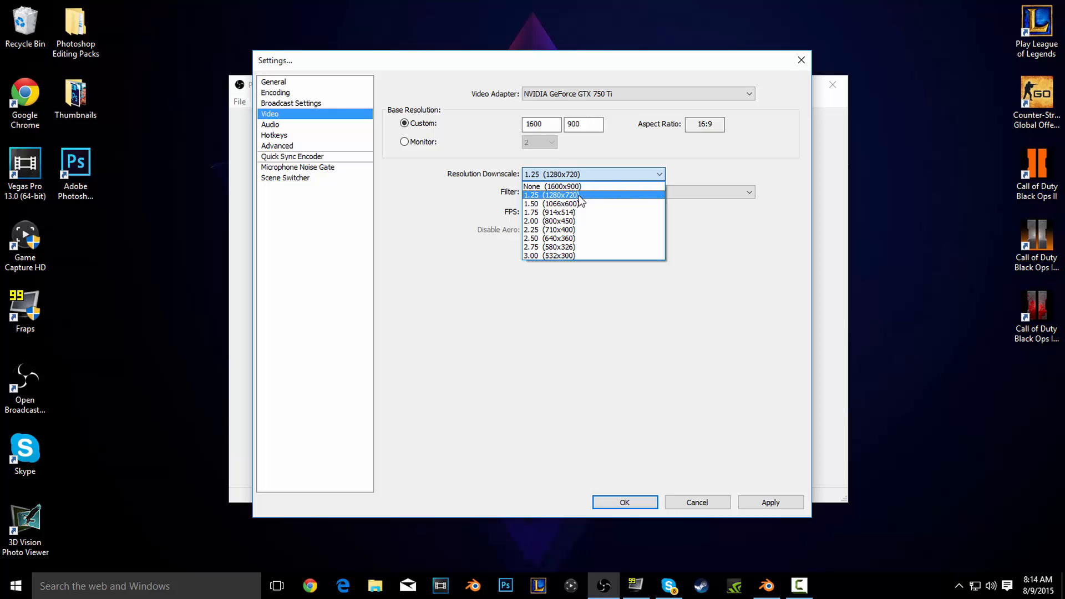
left_click(579, 195)
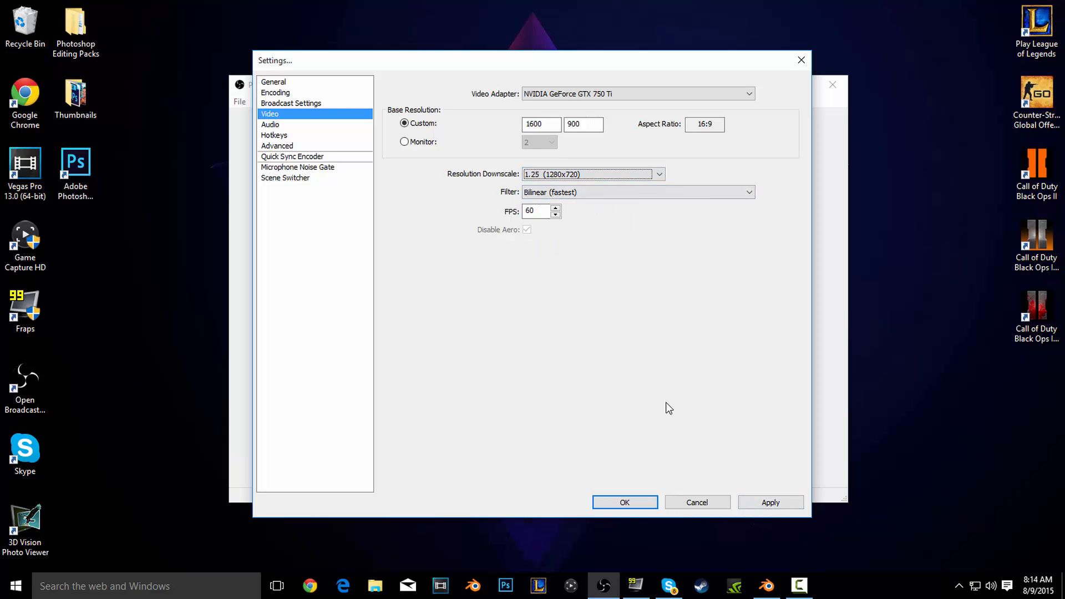
left_click(771, 502)
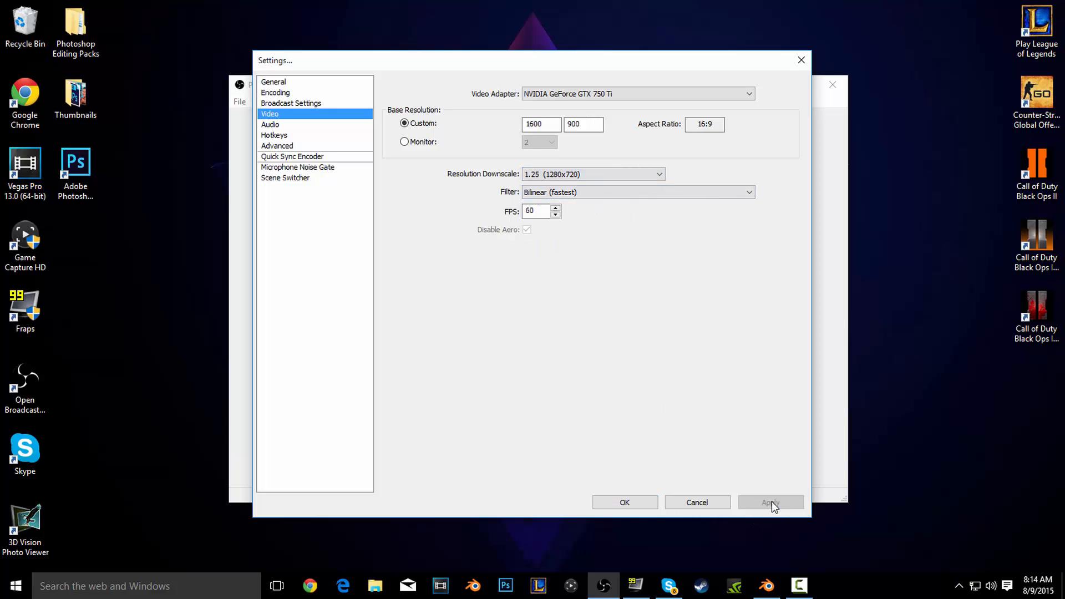
double_click(533, 211)
Open the Audio settings and choose Default as the desktop audio device
left_click(300, 124)
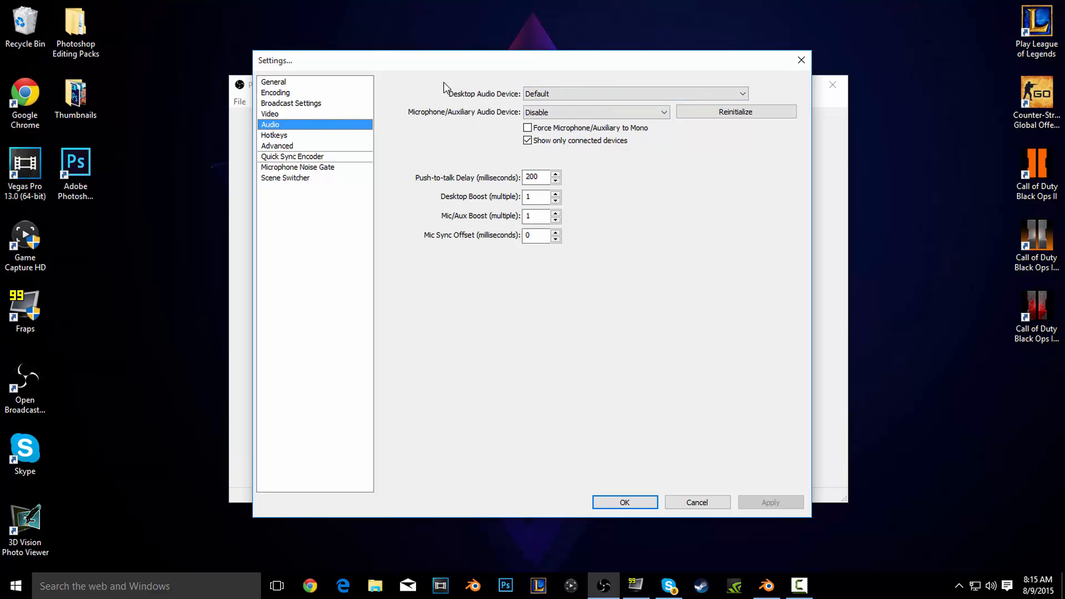
left_click(588, 94)
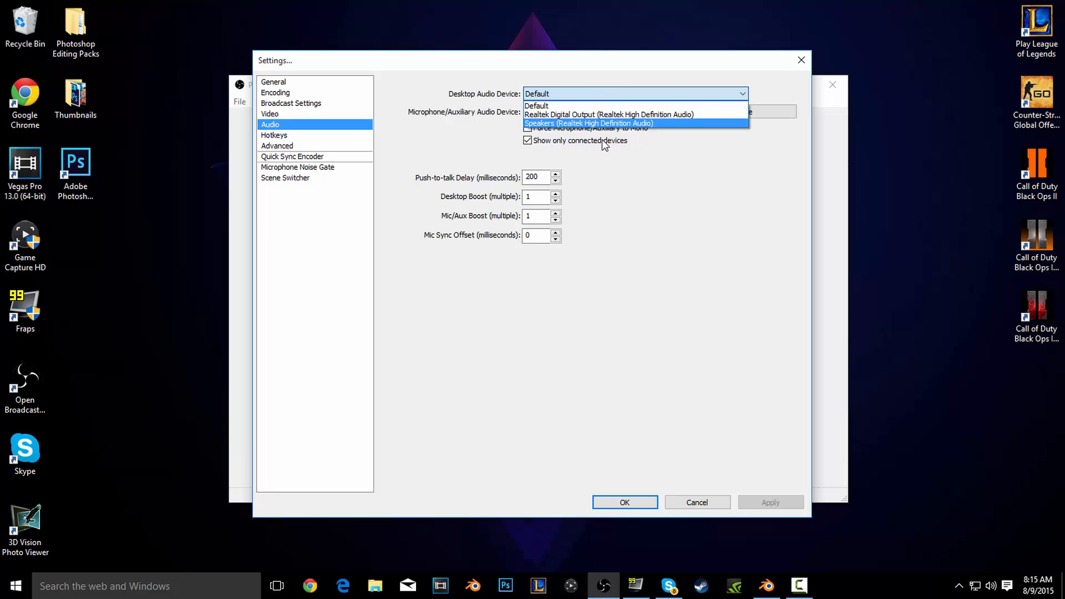
left_click(637, 105)
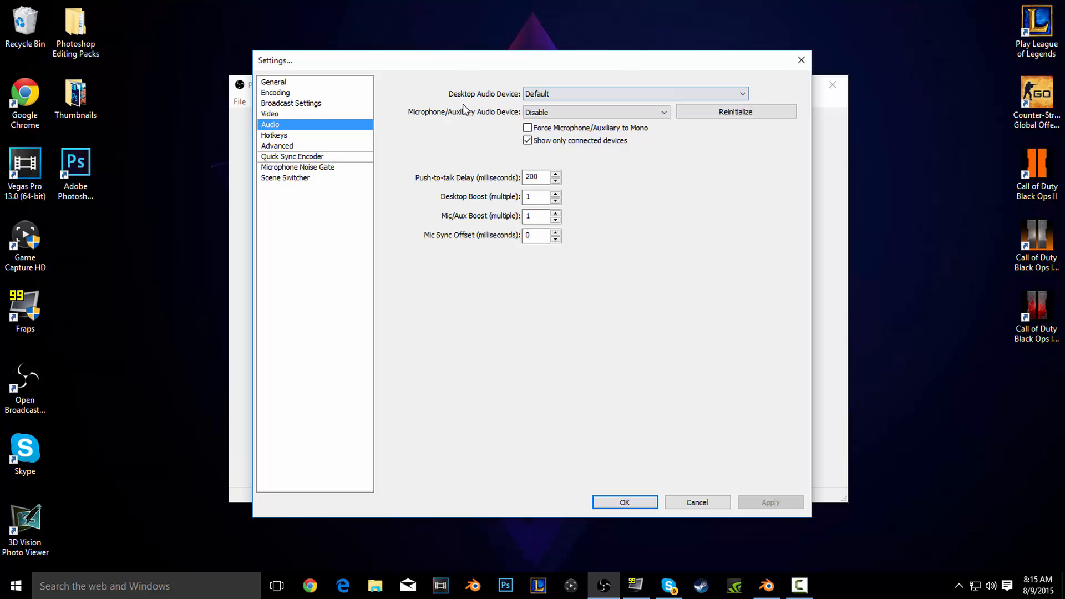
Try Microphone (Blue Snowball) and the unfiltered device list, then return the microphone to Disable with only connected devices shown
left_click(603, 112)
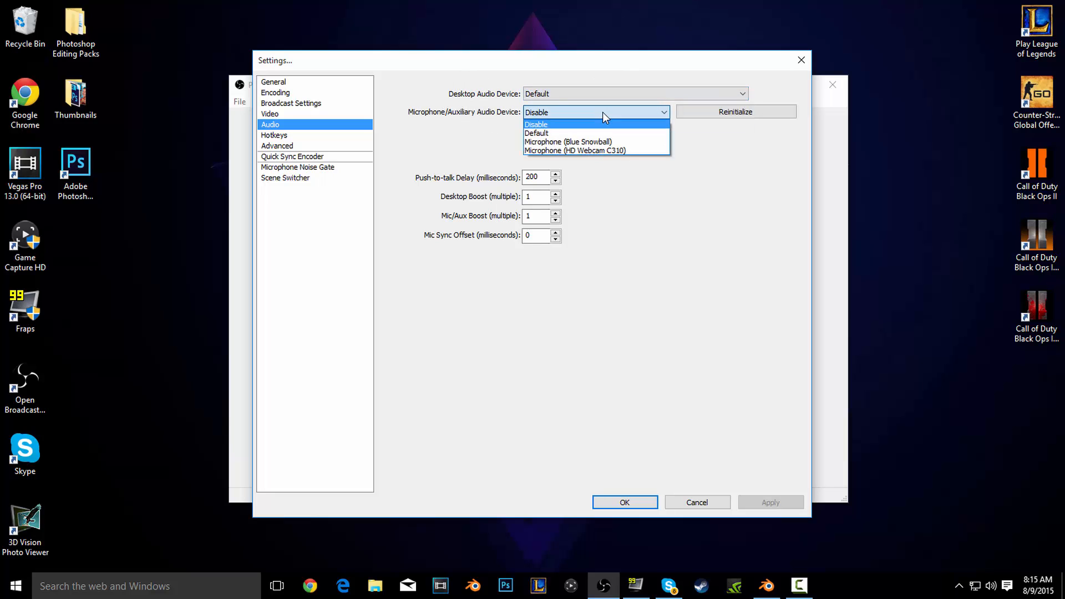
left_click(610, 142)
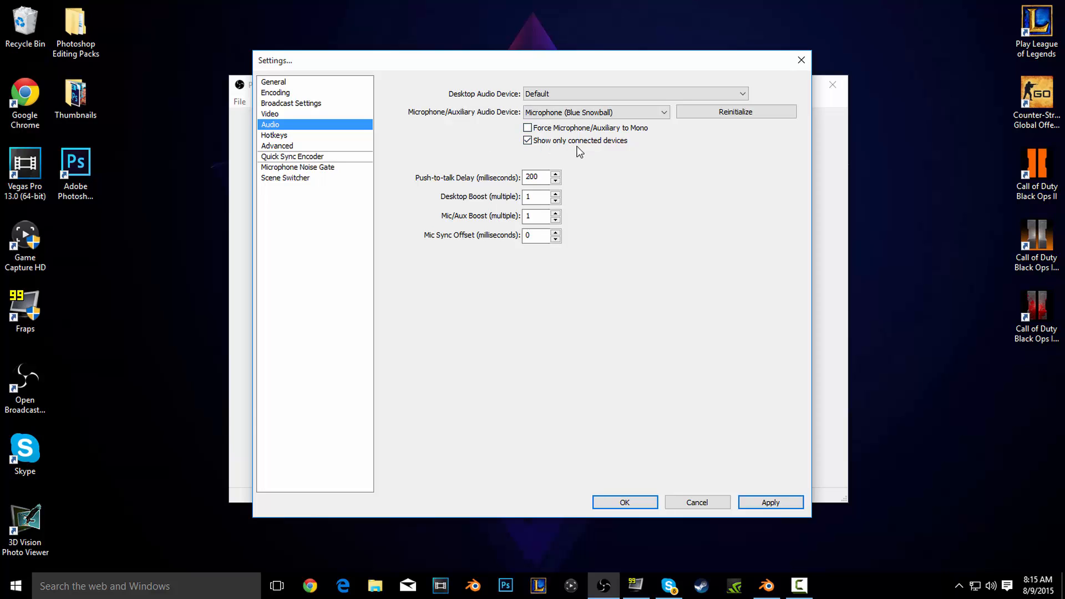
left_click(529, 141)
left_click(578, 112)
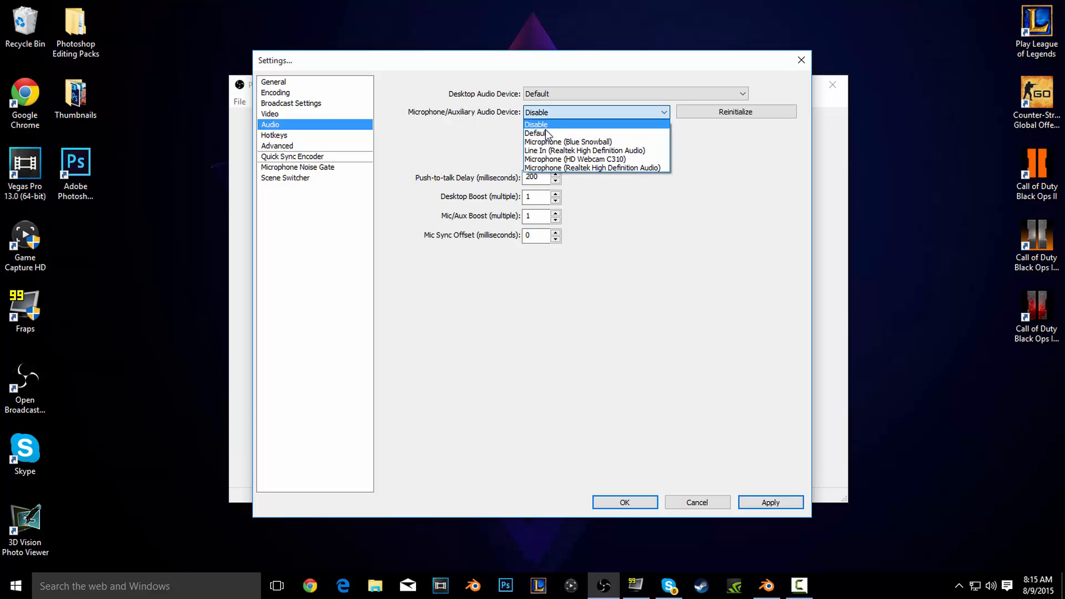
left_click(551, 124)
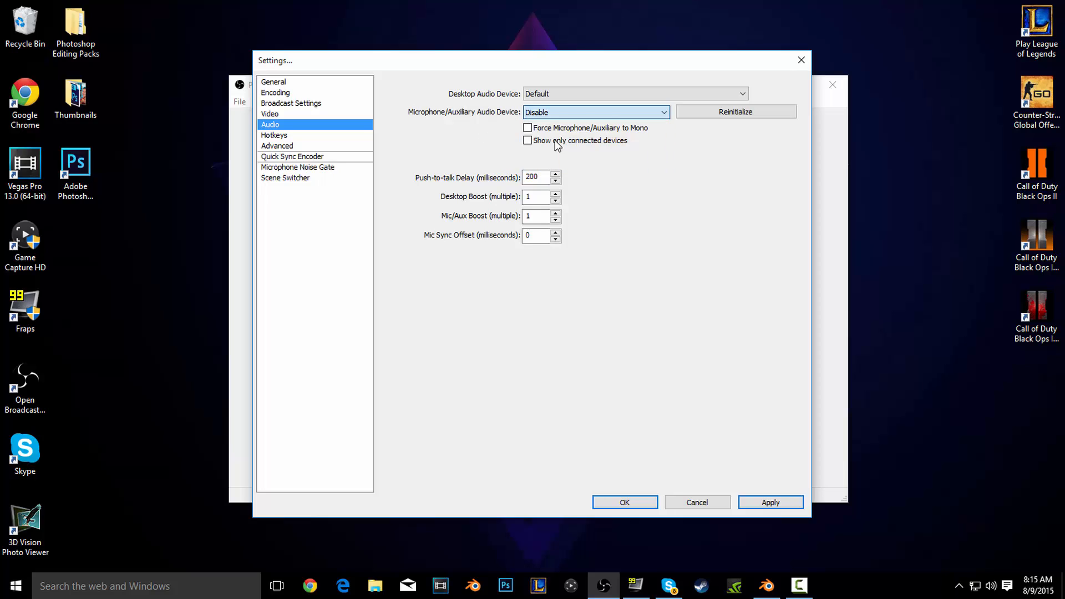
left_click(554, 140)
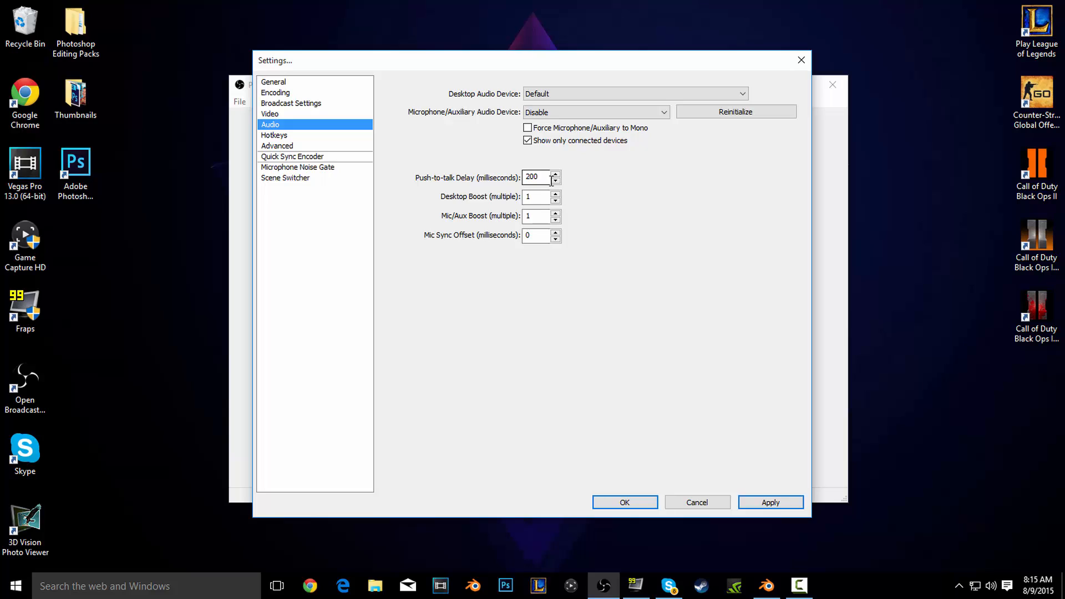
Save the audio changes while switching to the Hotkeys settings
left_click_drag(542, 177, 514, 173)
left_click(293, 135)
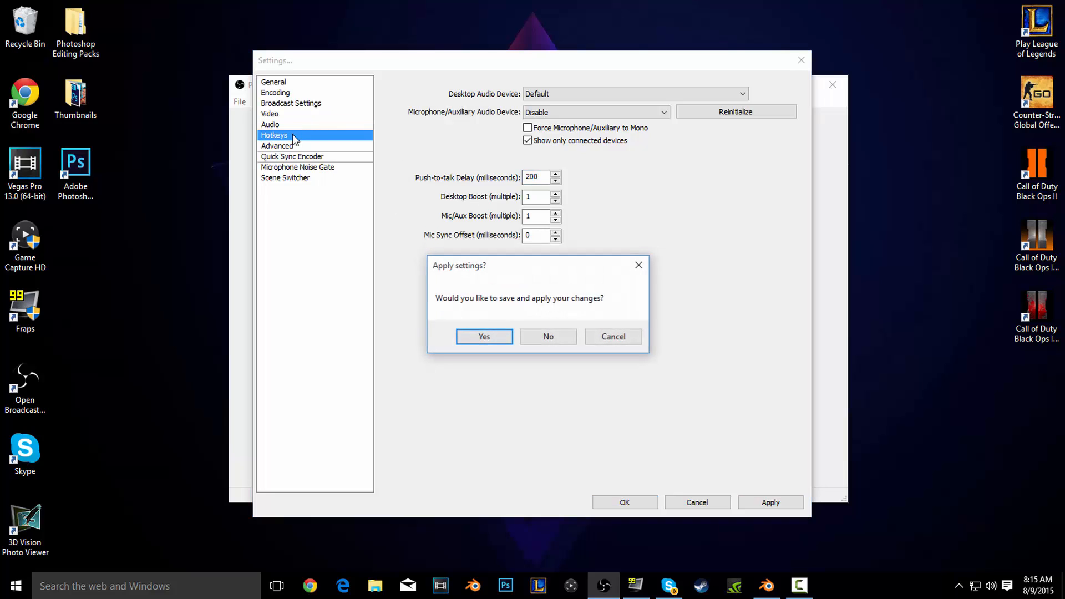
left_click(486, 334)
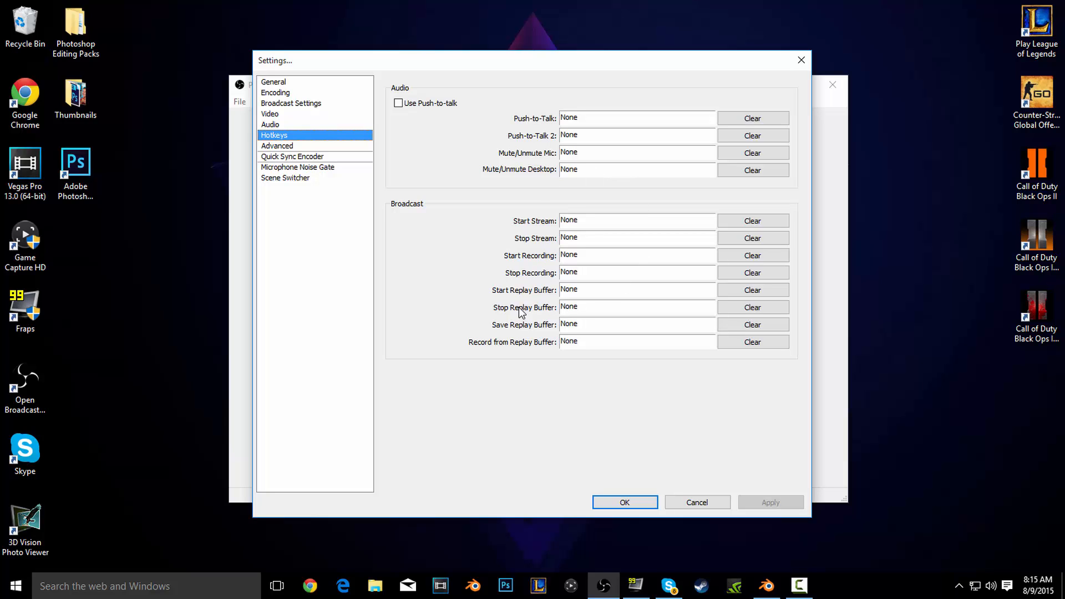
Examine the x264 CPU preset options in the Advanced settings, keeping veryfast
left_click(319, 157)
left_click(320, 145)
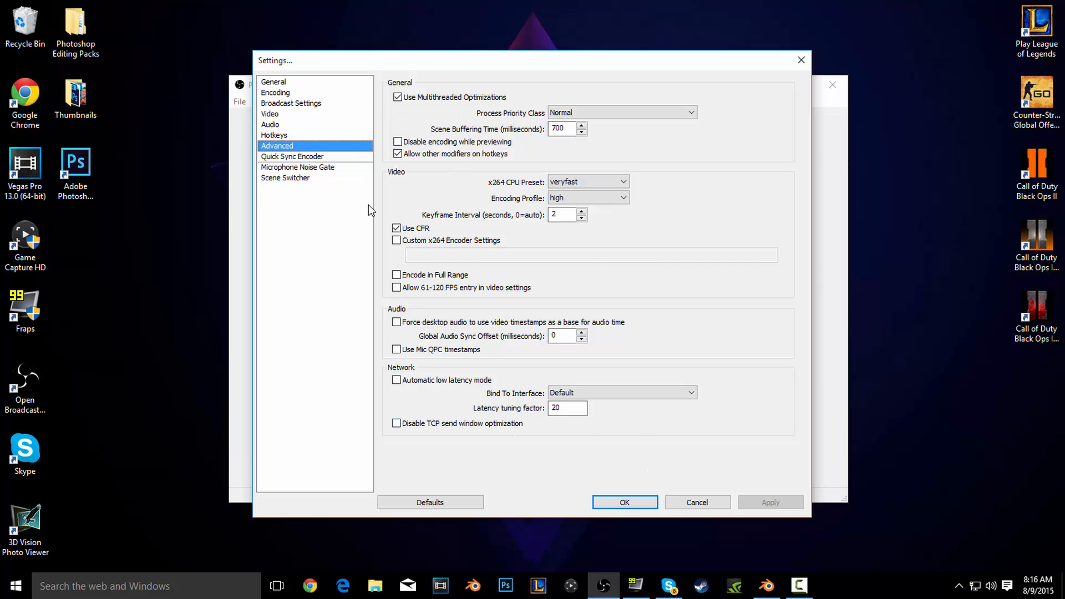
left_click(606, 181)
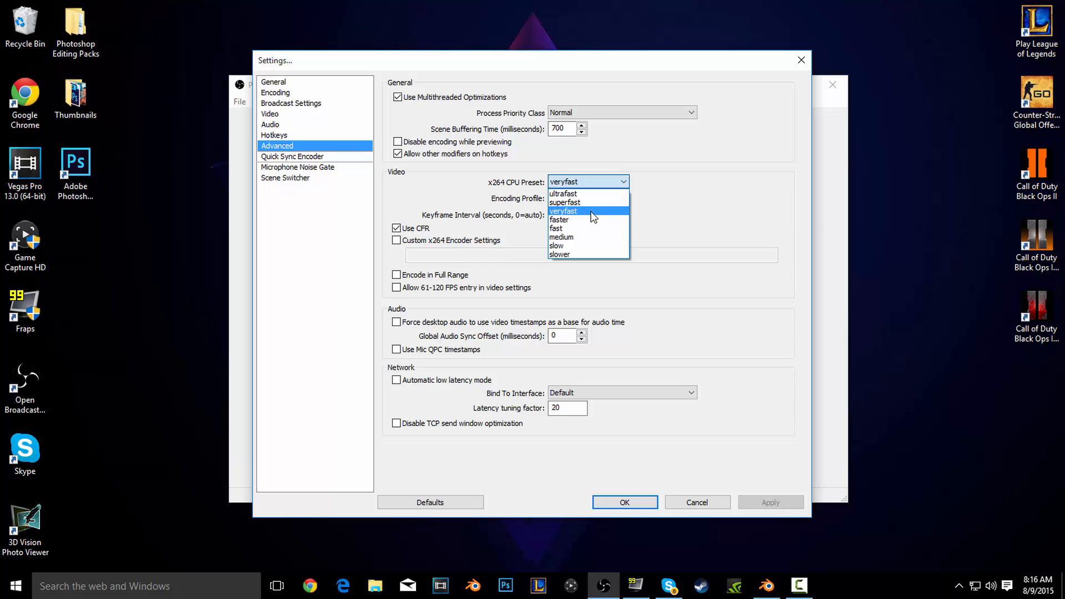
left_click(603, 177)
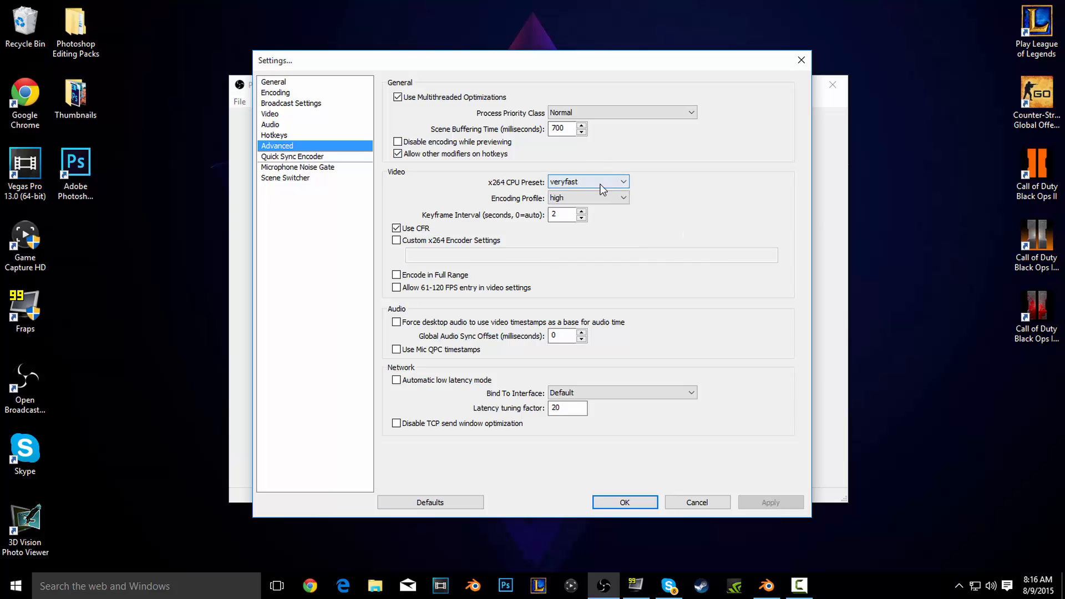
left_click(589, 180)
left_click(730, 209)
left_click(609, 183)
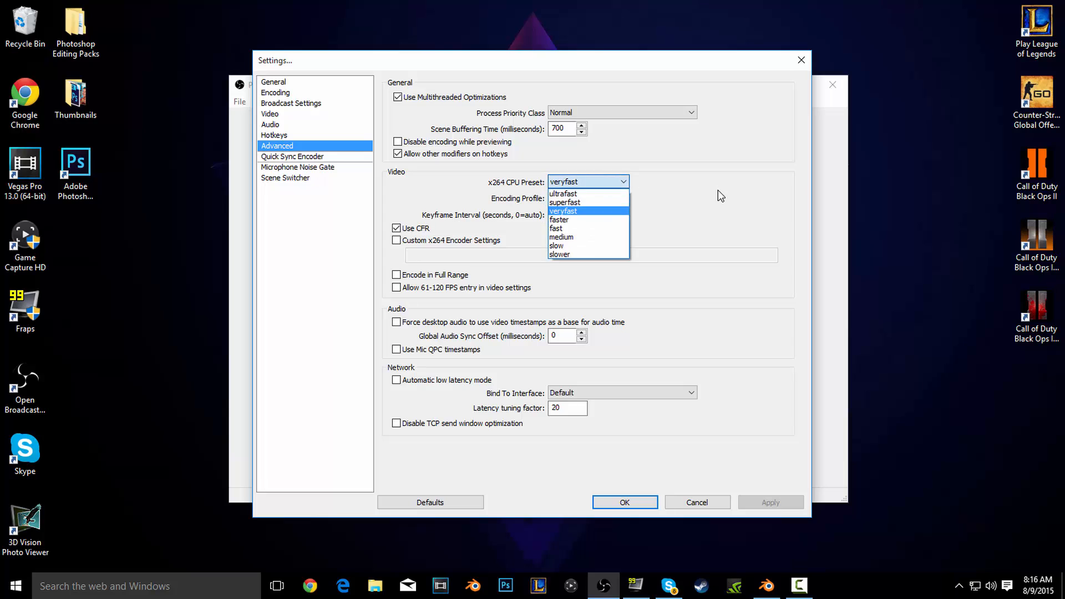
left_click(717, 190)
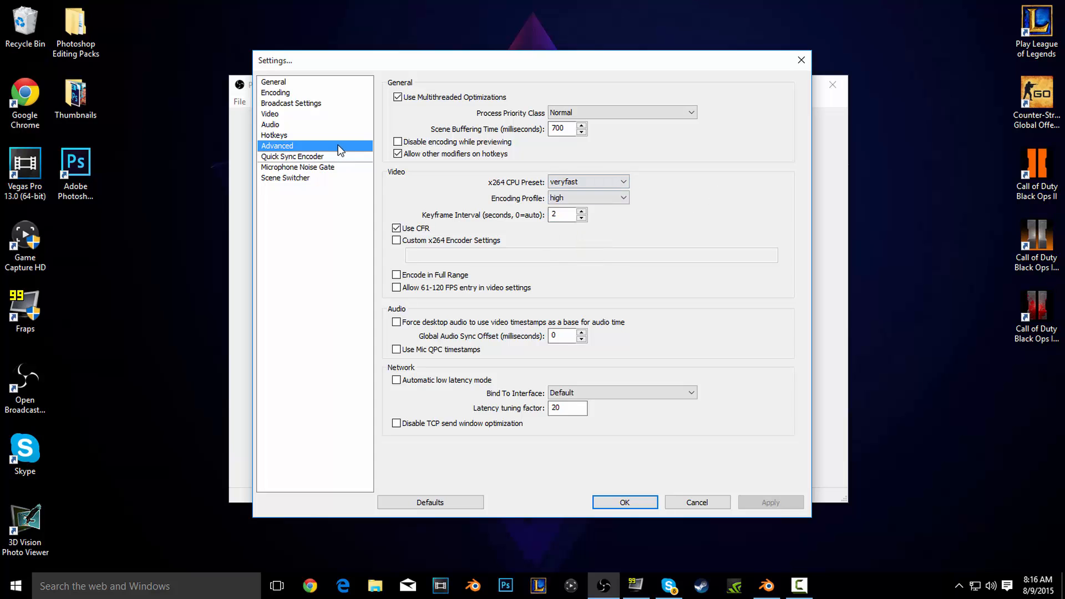
Review the Quick Sync Encoder, Microphone Noise Gate and Scene Switcher settings, and close the settings without changes
left_click(327, 158)
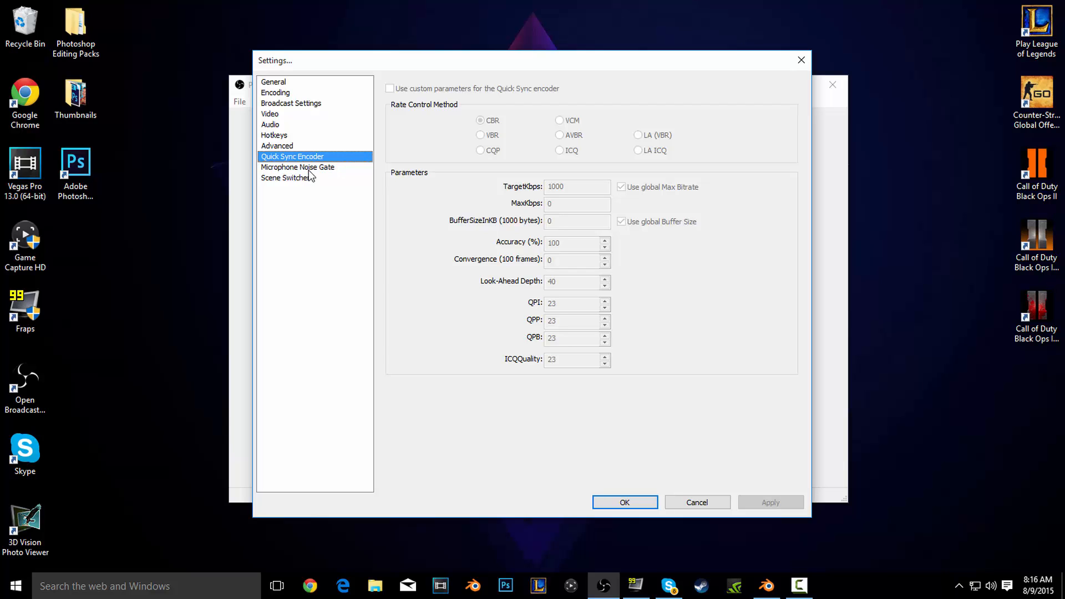
left_click(335, 166)
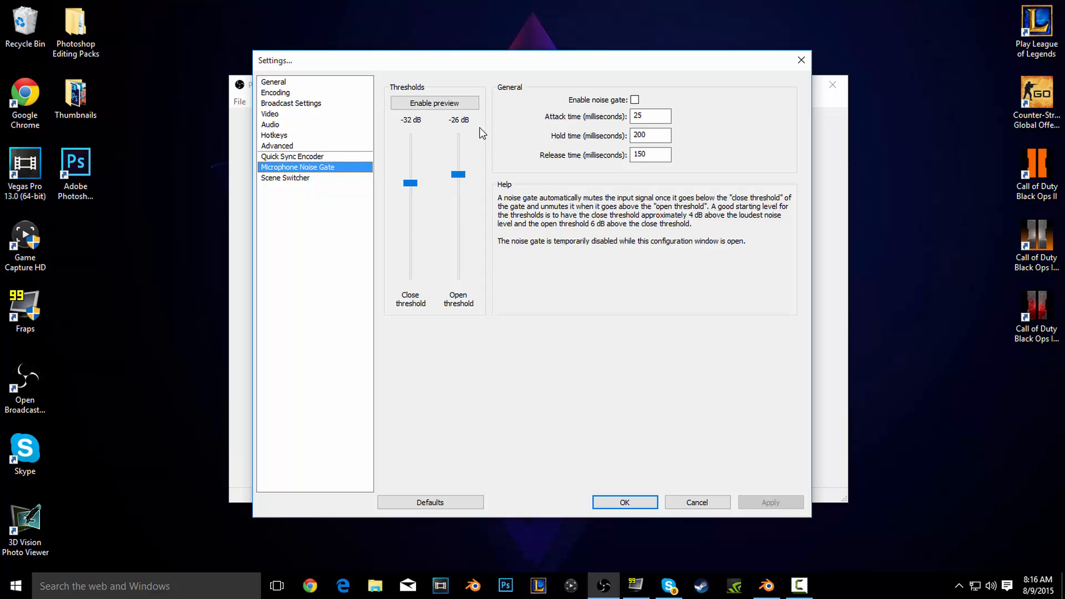
left_click(338, 178)
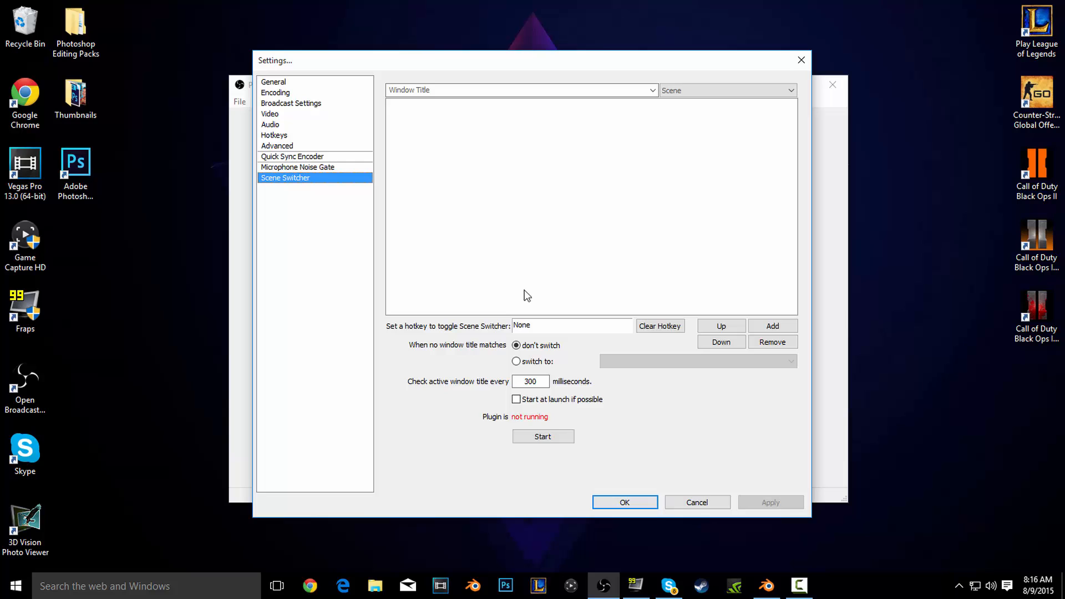
left_click(698, 503)
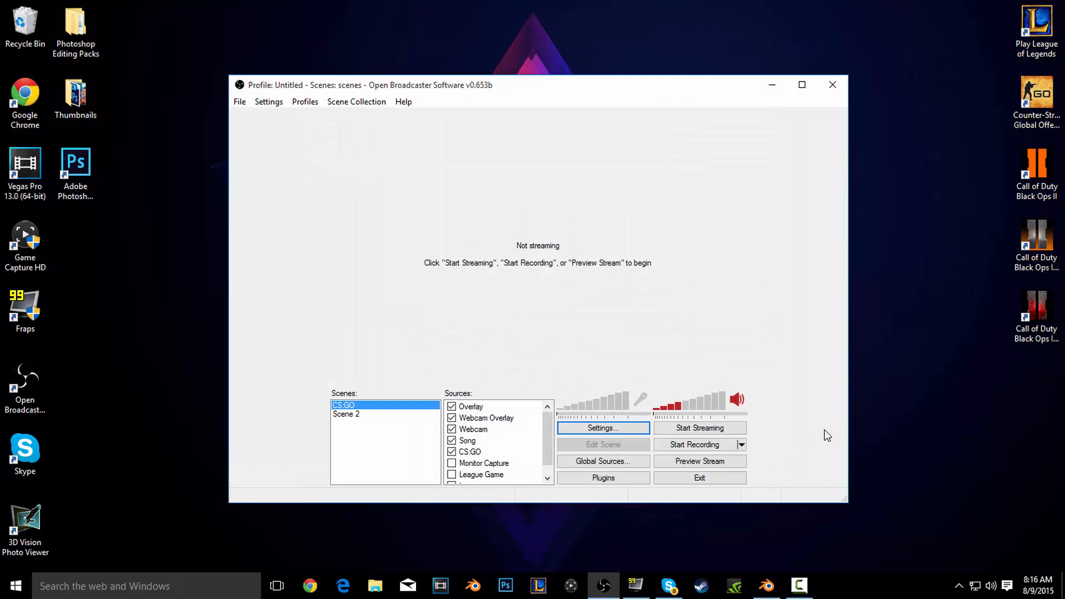
Look through the CS:GO scene's sources and inspect the Webcam Overlay image's properties
scroll(488, 440, "down", 1)
scroll(491, 438, "up", 1)
scroll(495, 440, "down", 1)
scroll(495, 439, "up", 1)
right_click(498, 422)
left_click(537, 510)
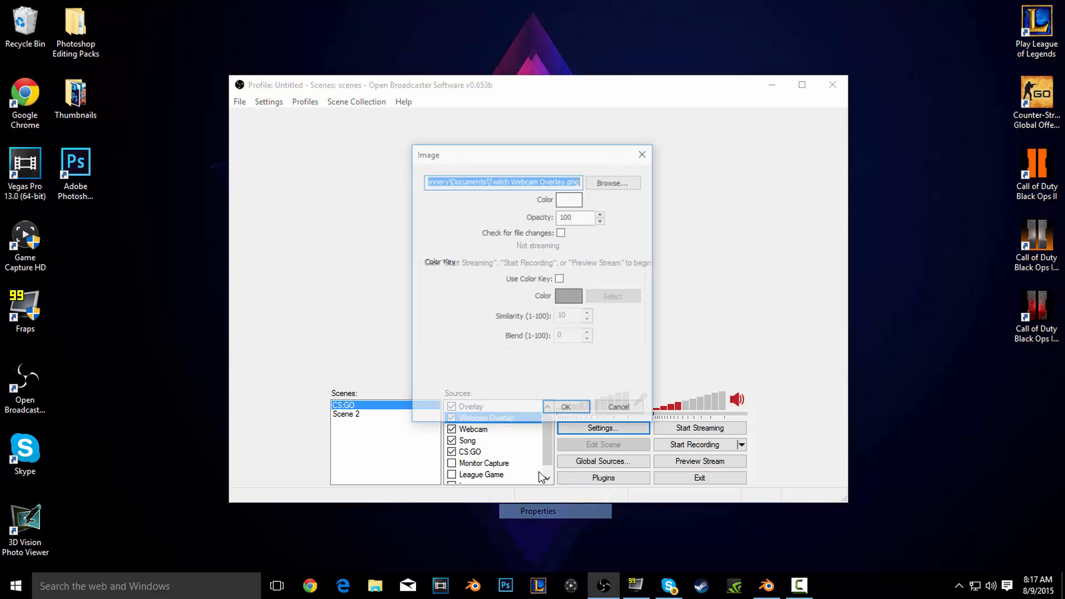
left_click(639, 158)
Inspect the Song text source's properties and its entered text, and close them without saving
right_click(495, 441)
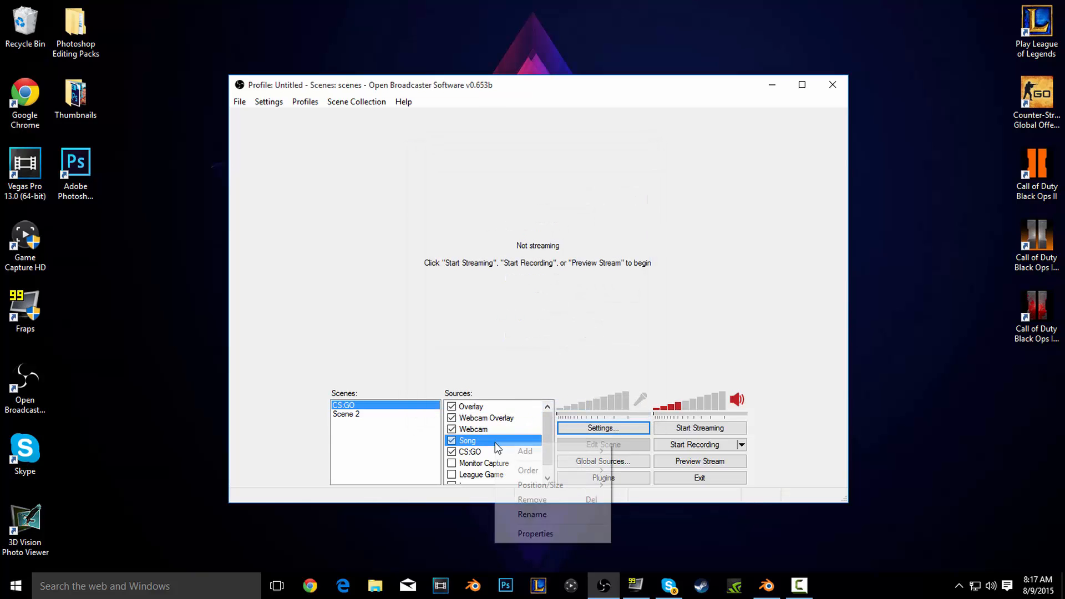
left_click(537, 531)
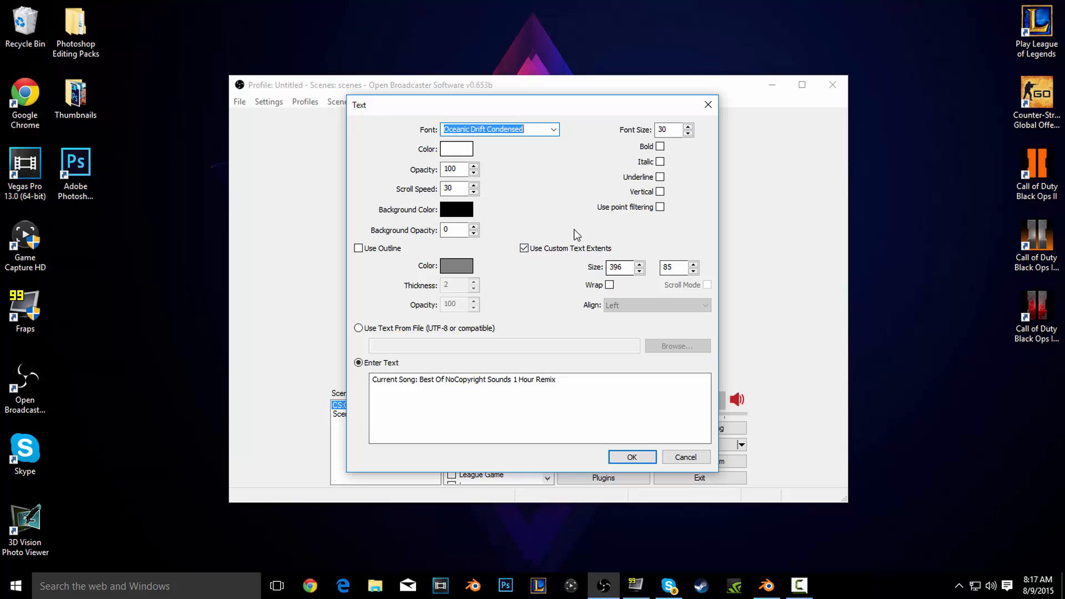
left_click(503, 196)
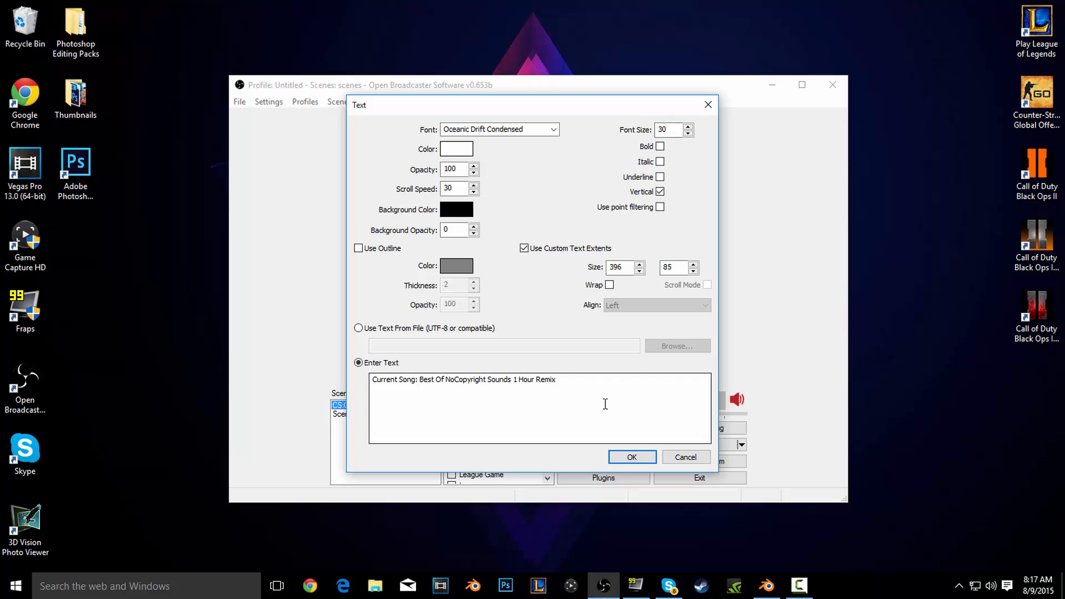
left_click_drag(604, 404, 389, 383)
left_click(632, 407)
left_click(681, 453)
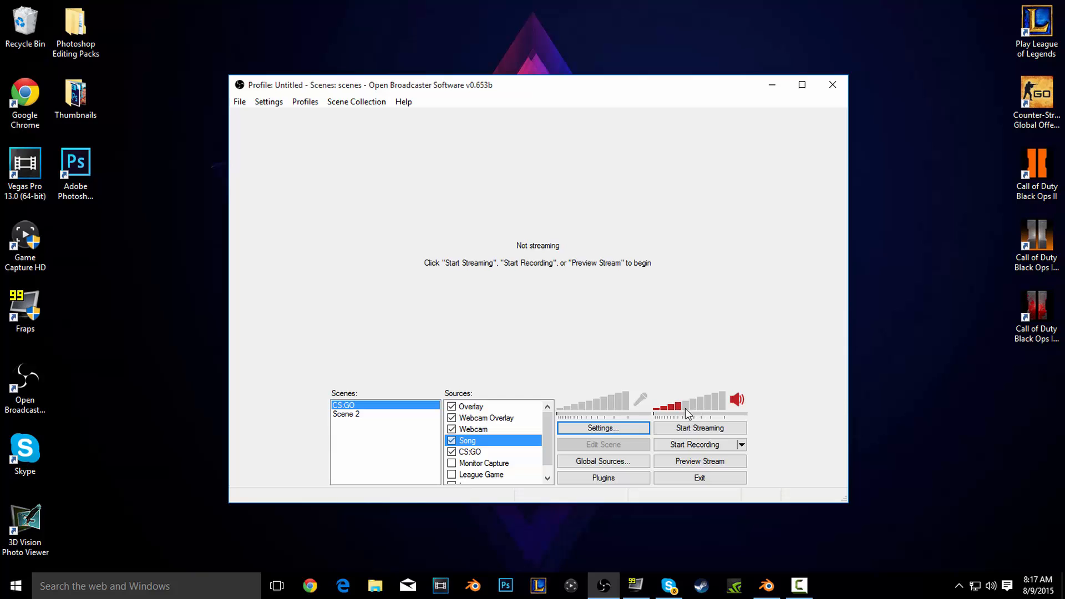
Look through the Encoding, Broadcast, Video, Audio and Hotkeys settings, and close the settings without making changes
left_click(600, 432)
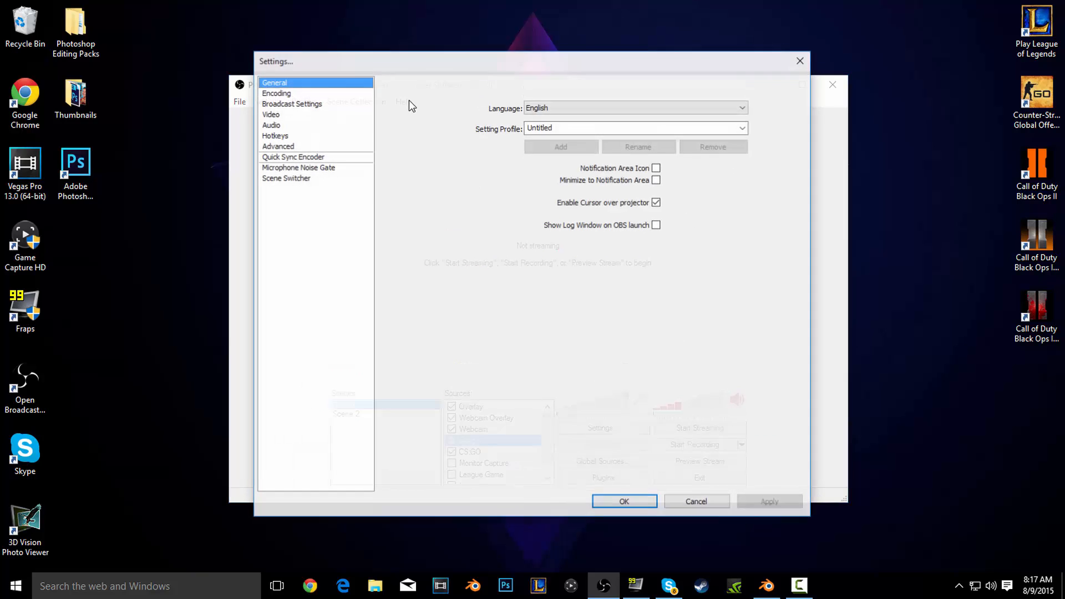
left_click(340, 104)
left_click(316, 135)
left_click(306, 114)
left_click(299, 123)
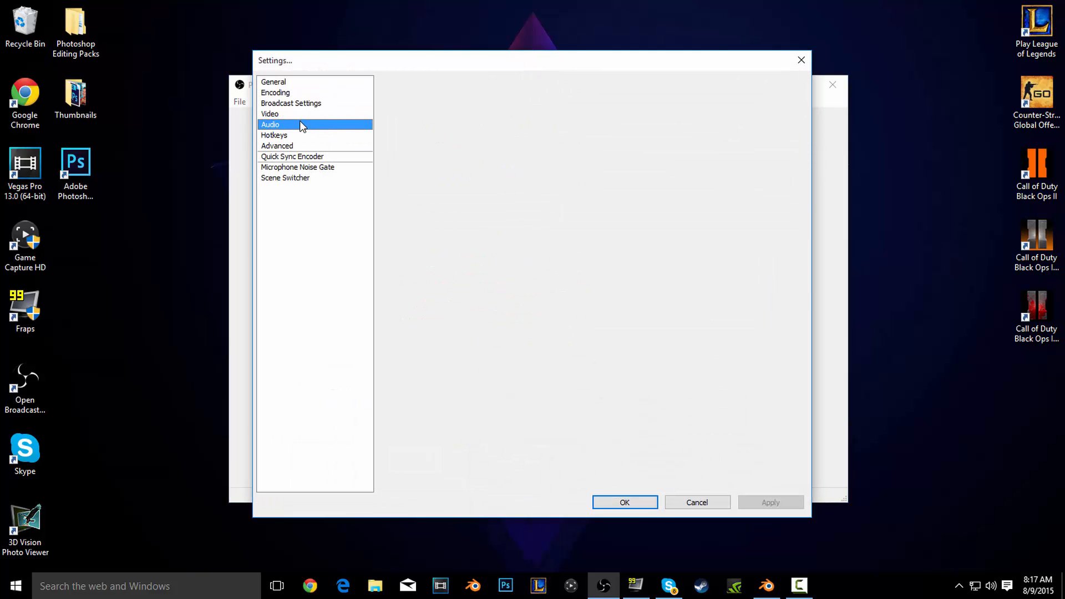
left_click(300, 135)
left_click(302, 124)
left_click(304, 113)
left_click(312, 103)
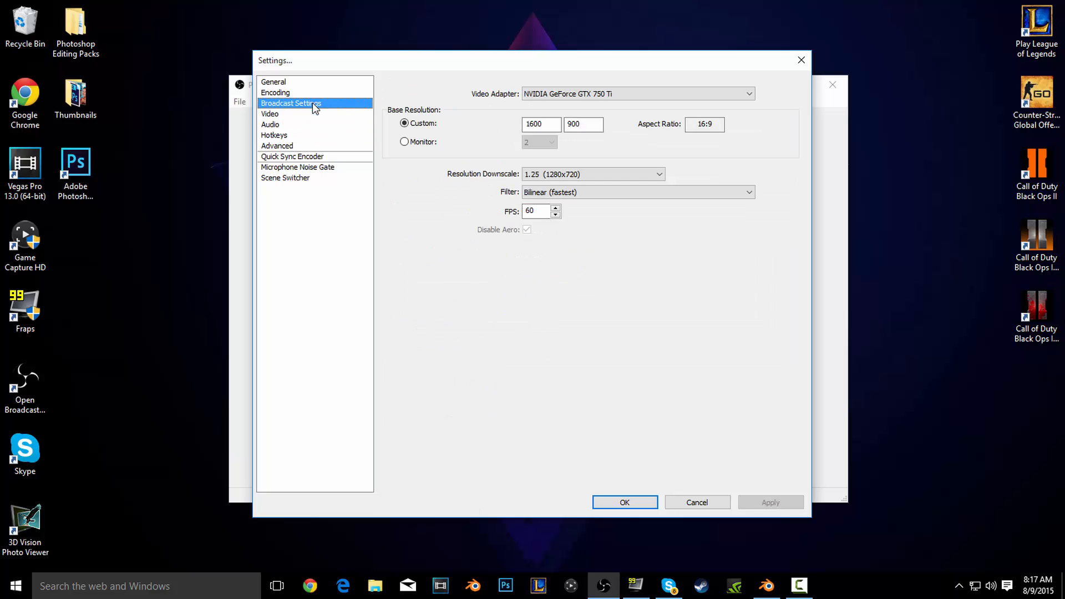
left_click(308, 92)
left_click(307, 136)
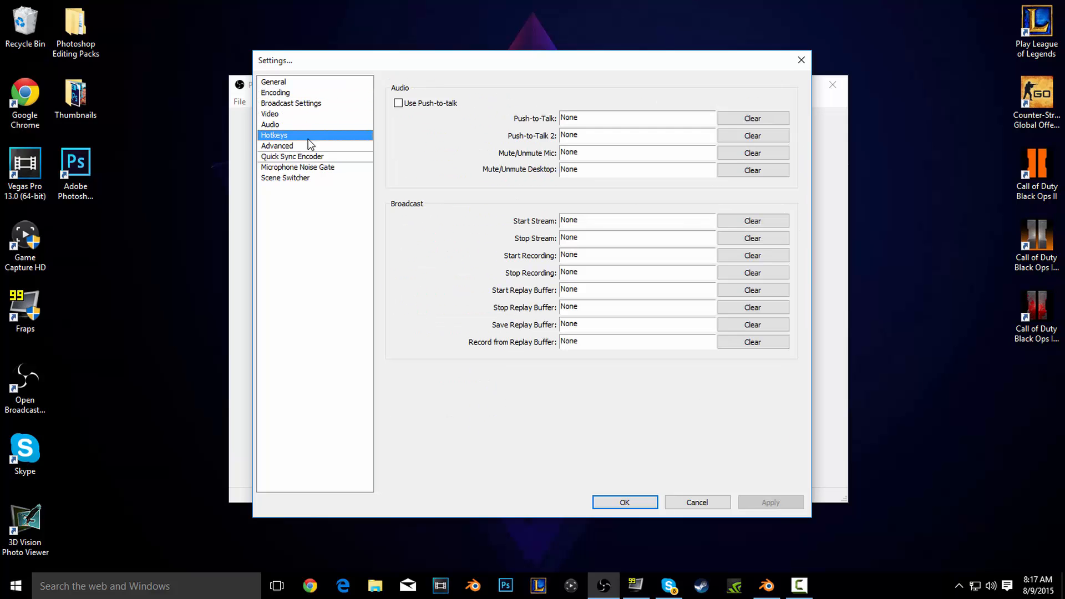
left_click(801, 61)
Check the Song text source's properties again and close them without changing the text or font
right_click(488, 437)
left_click(531, 524)
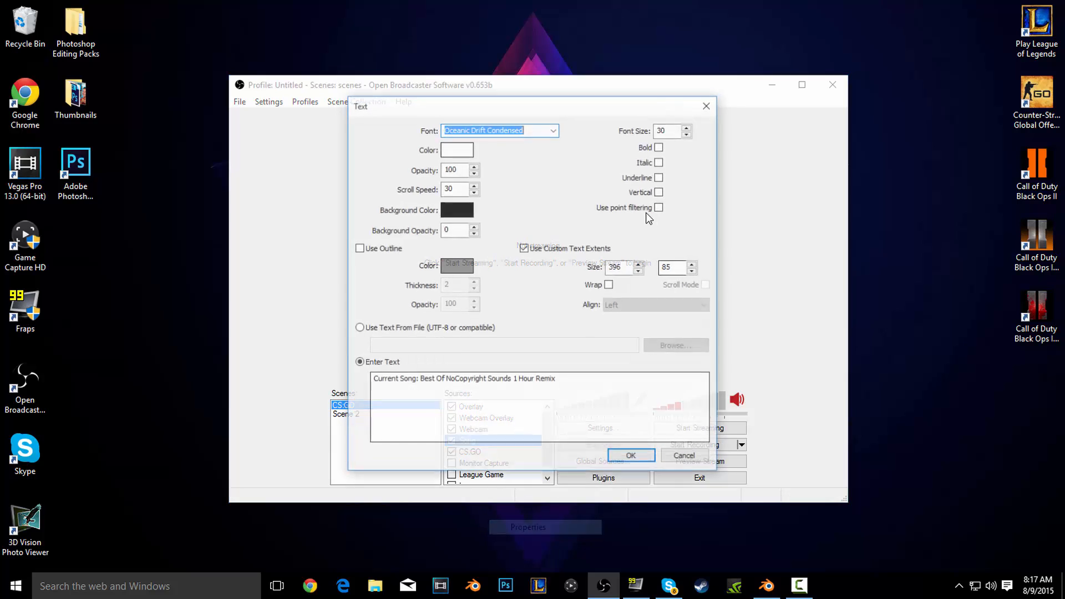
left_click(703, 103)
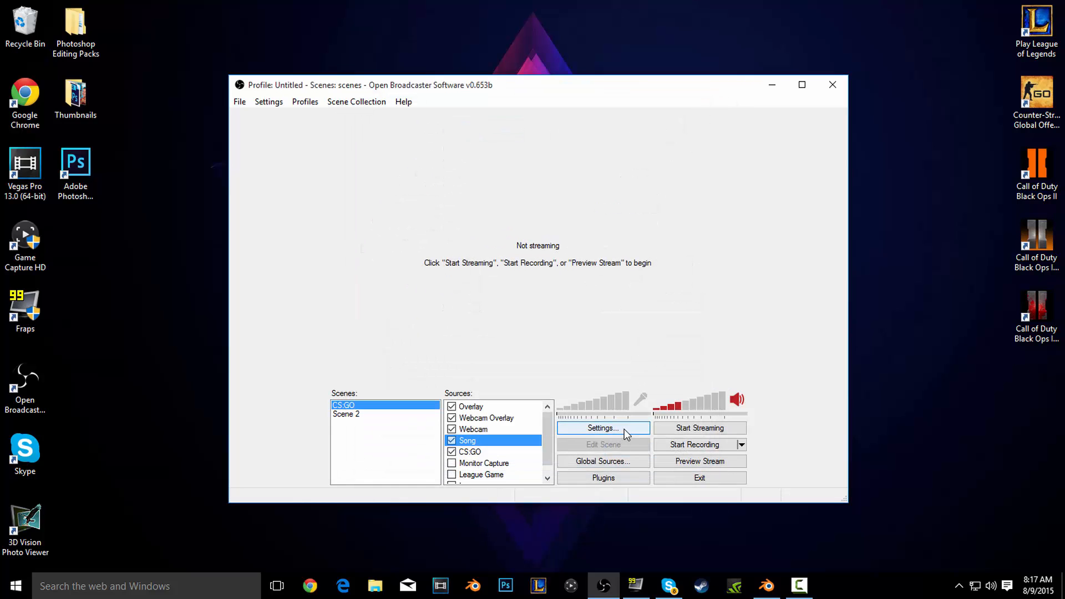
Review the list of global sources and its management options, and close it without changes
left_click(604, 461)
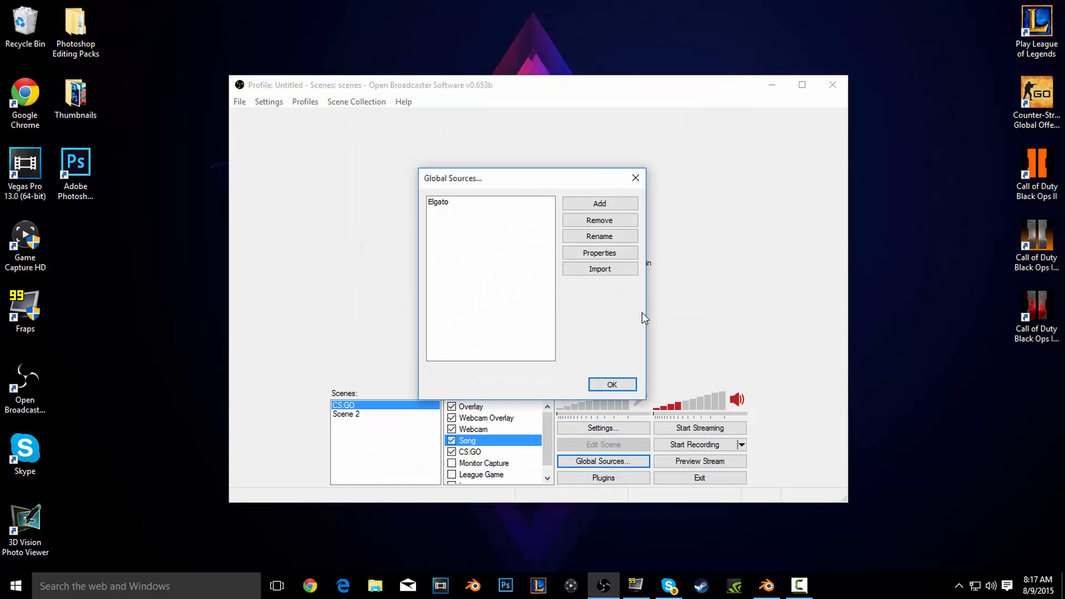
left_click(632, 181)
left_click(643, 462)
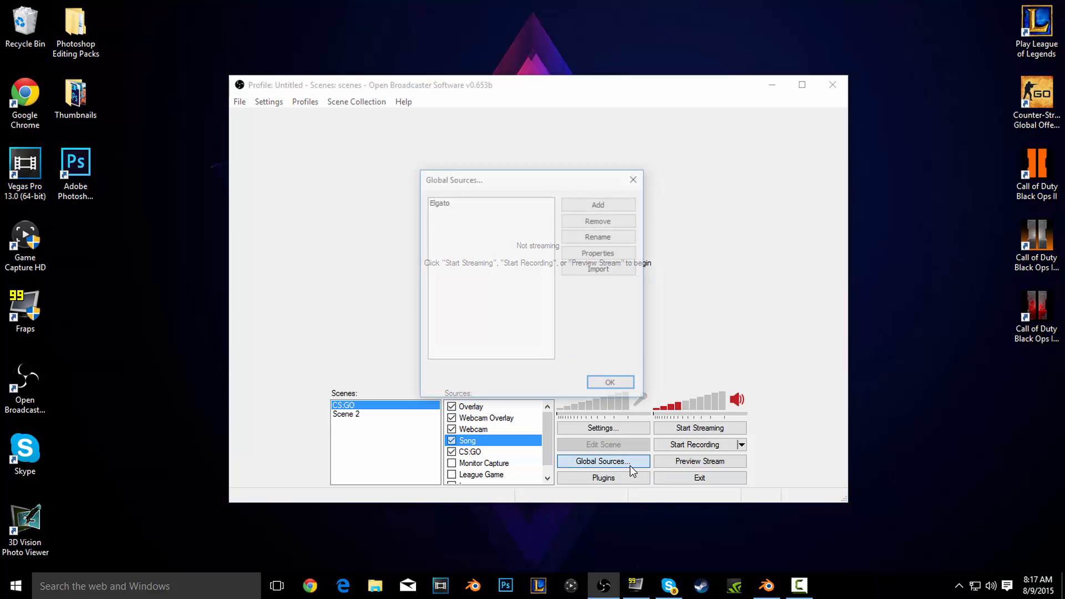
left_click(635, 178)
left_click(617, 461)
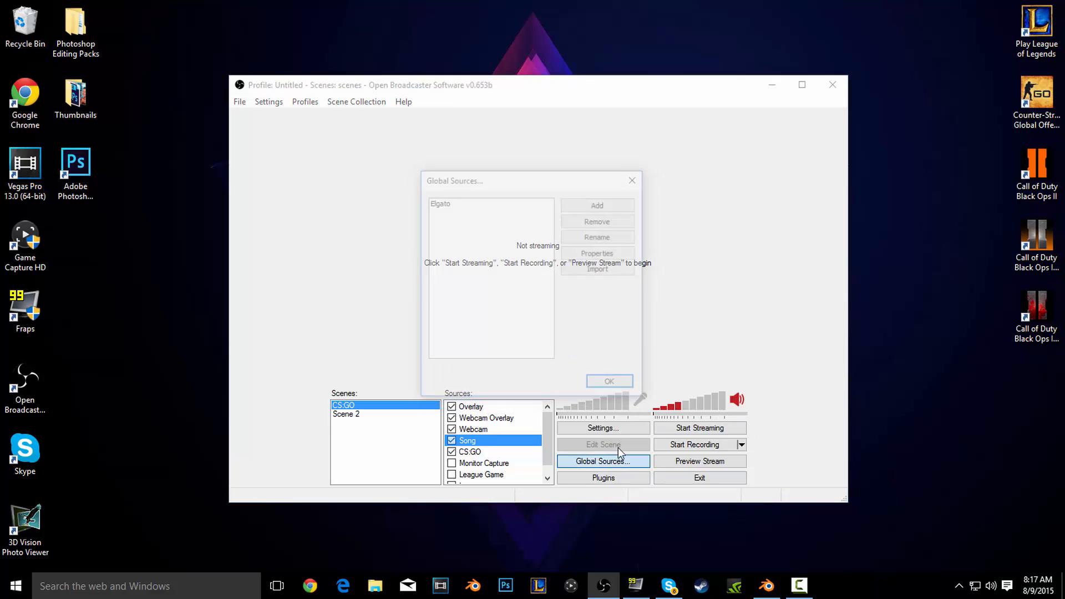
left_click(636, 178)
left_click(610, 461)
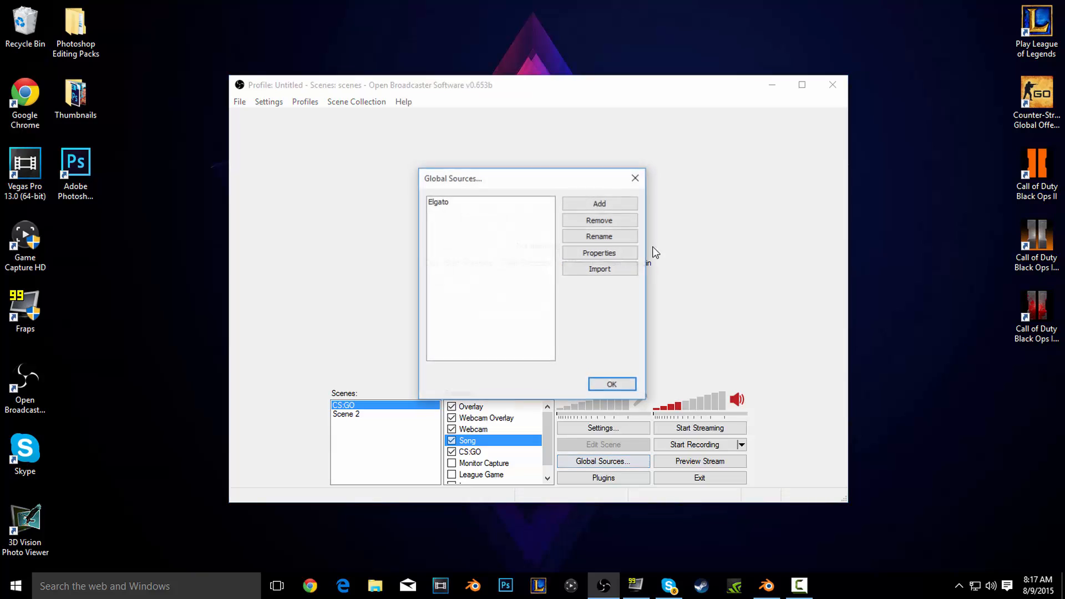
left_click(637, 178)
Open the program settings again from the main window
left_click(605, 429)
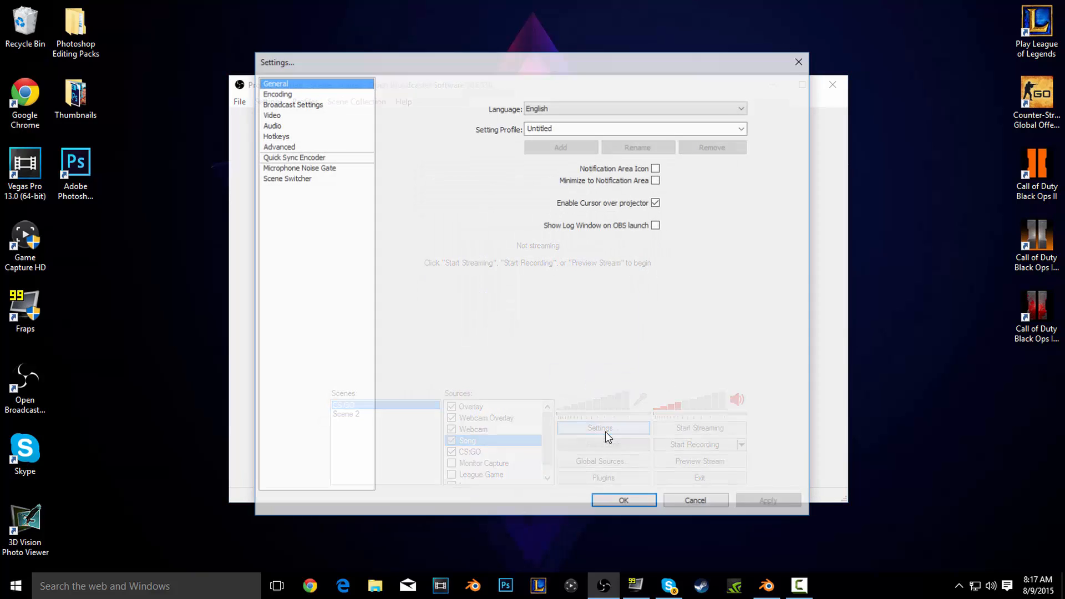